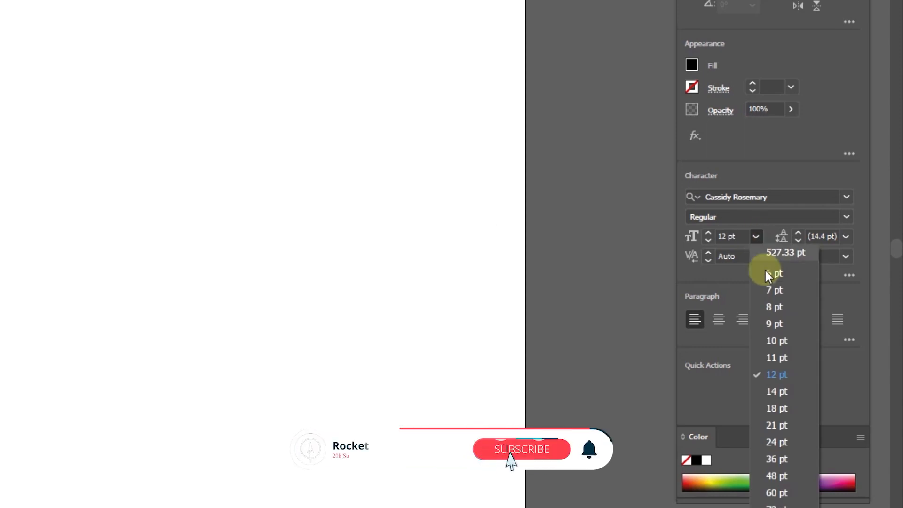
Set the font size to 72 pt and add the text "good" near the artboard's centre.
{"action": "left_click", "coordinate": [778, 485]}
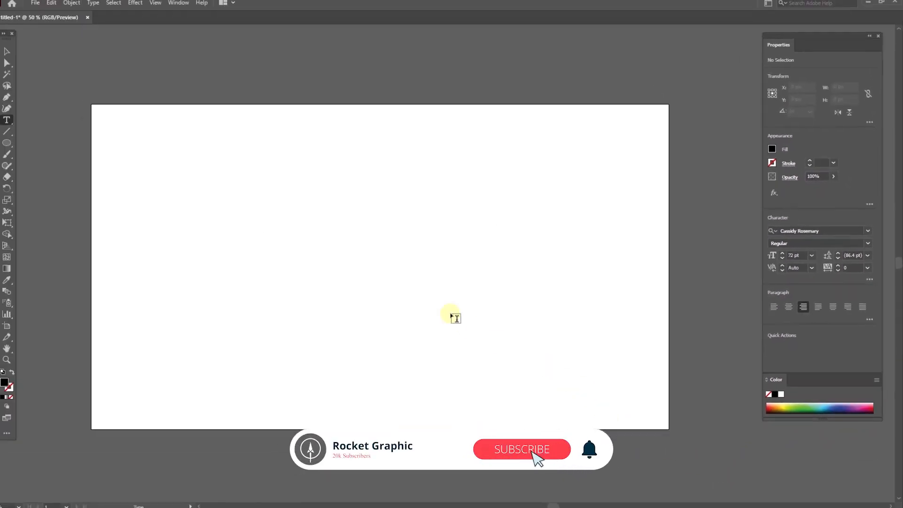
{"action": "left_click", "coordinate": [385, 262]}
{"action": "type", "text": "good"}
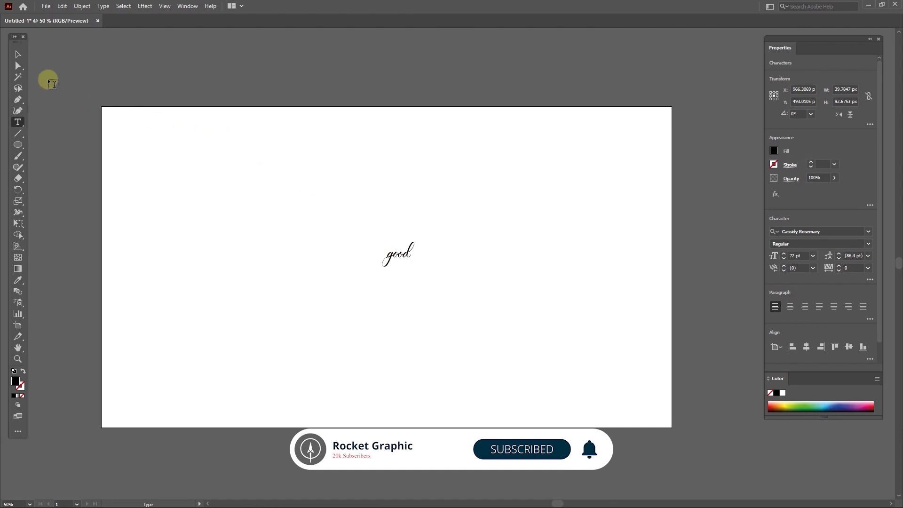
Enlarge the text "good" to about 665 px wide and 570 px high, keeping it near the artboard's centre.
{"action": "left_click", "coordinate": [18, 54]}
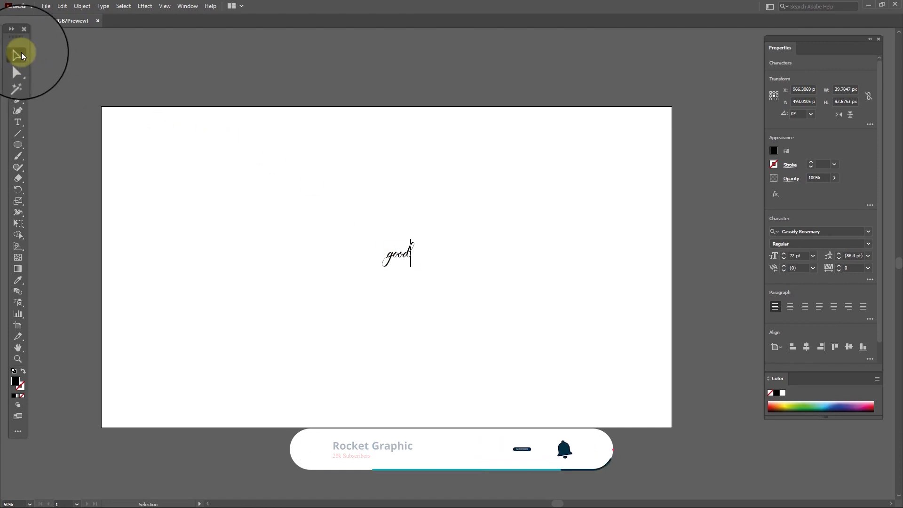
{"action": "left_click_drag", "start_coordinate": [415, 266], "coordinate": [529, 360]}
{"action": "left_click_drag", "start_coordinate": [451, 275], "coordinate": [442, 268]}
{"action": "left_click_drag", "start_coordinate": [515, 353], "coordinate": [487, 339]}
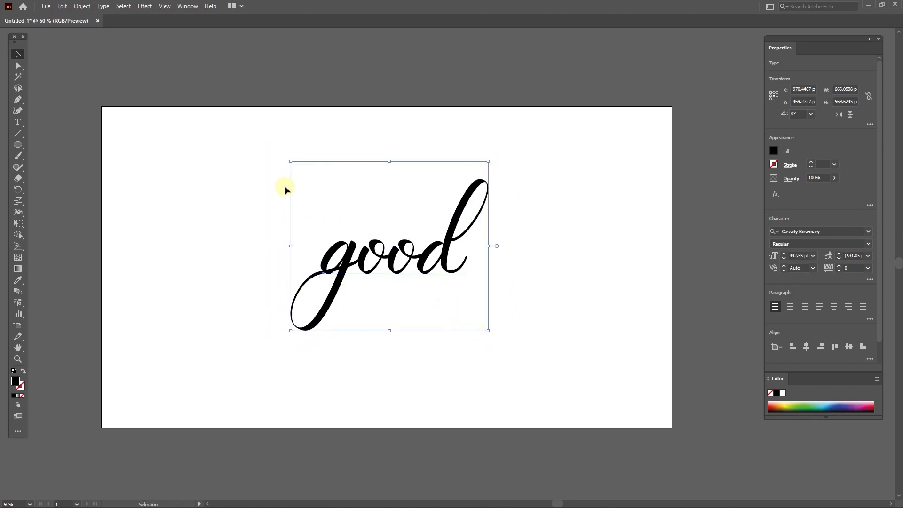
Apply a 3D Extrude & Bevel effect to the text with a rotation of 10° on all three axes.
{"action": "left_click", "coordinate": [139, 9]}
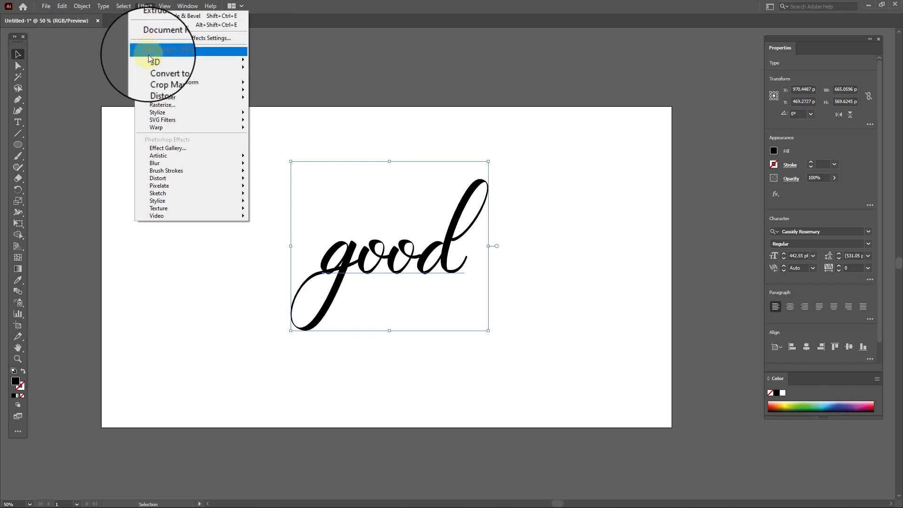
{"action": "mouse_move", "coordinate": [151, 61]}
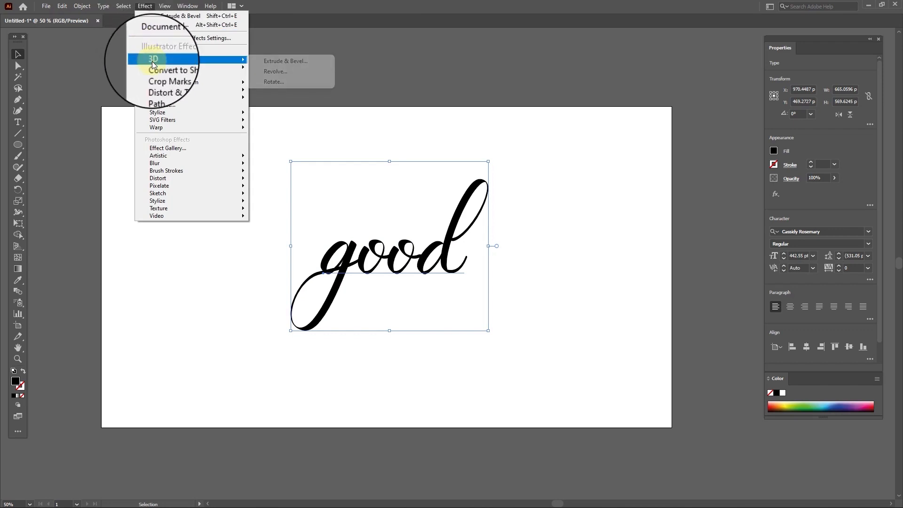
{"action": "left_click", "coordinate": [273, 61]}
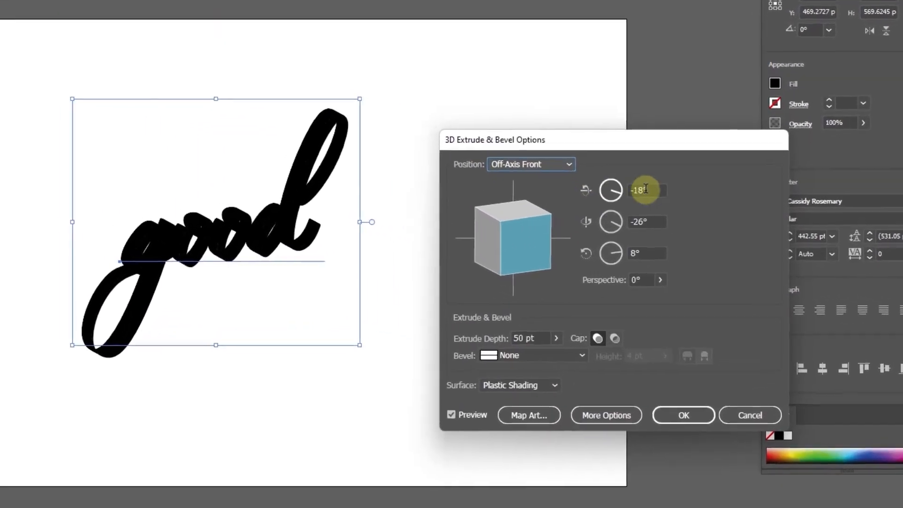
{"action": "left_click", "coordinate": [671, 224]}
{"action": "type", "text": "10"}
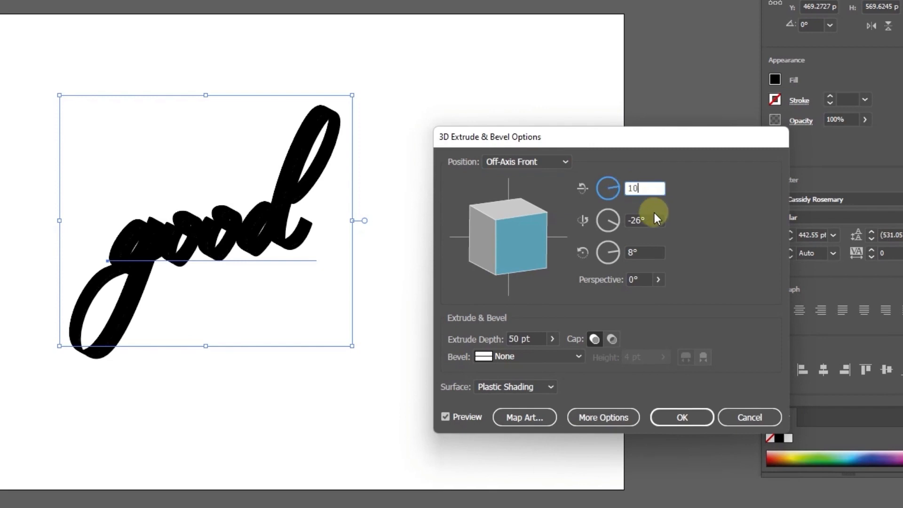
{"action": "left_click", "coordinate": [647, 219]}
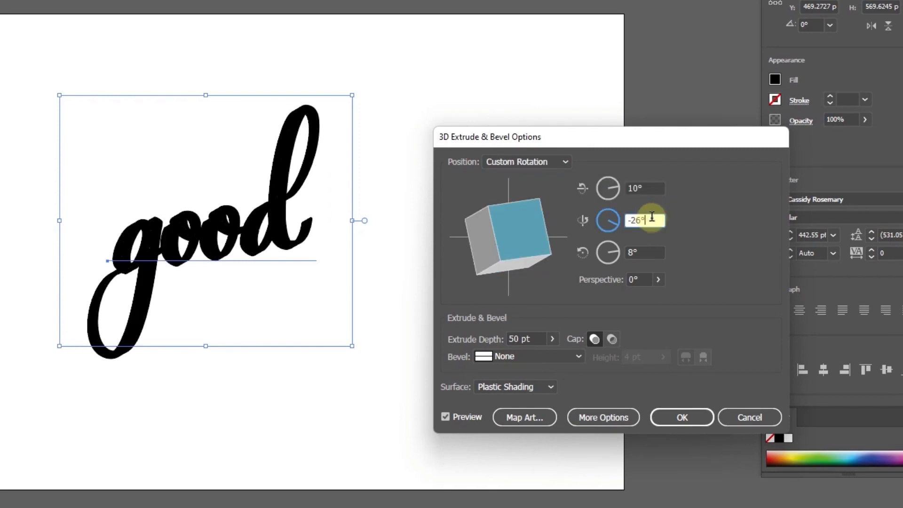
{"action": "left_click", "coordinate": [645, 249]}
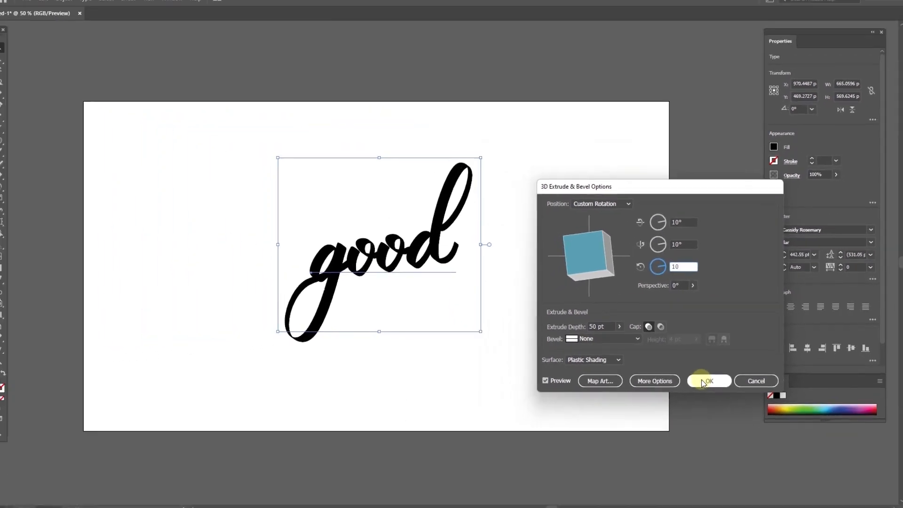
{"action": "left_click", "coordinate": [704, 382]}
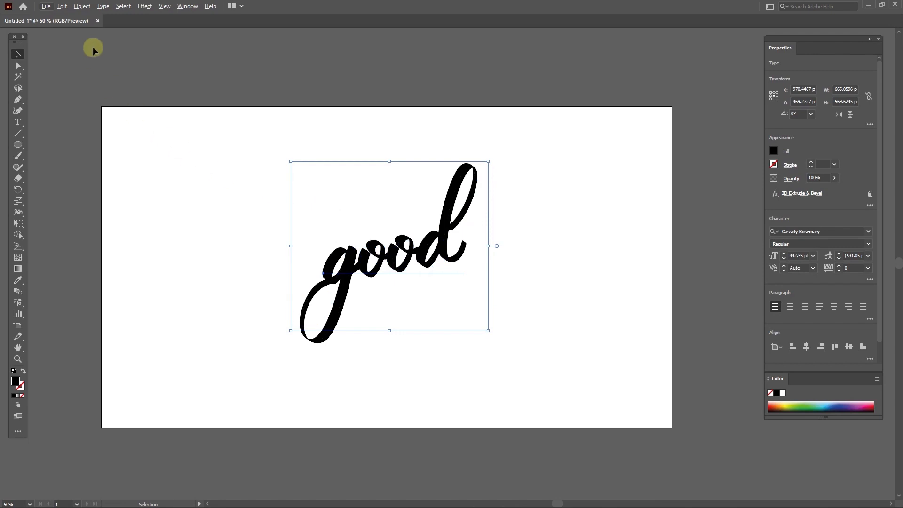
Expand the appearance of the extruded text and place a duplicate at the artboard's left edge.
{"action": "left_click", "coordinate": [82, 5]}
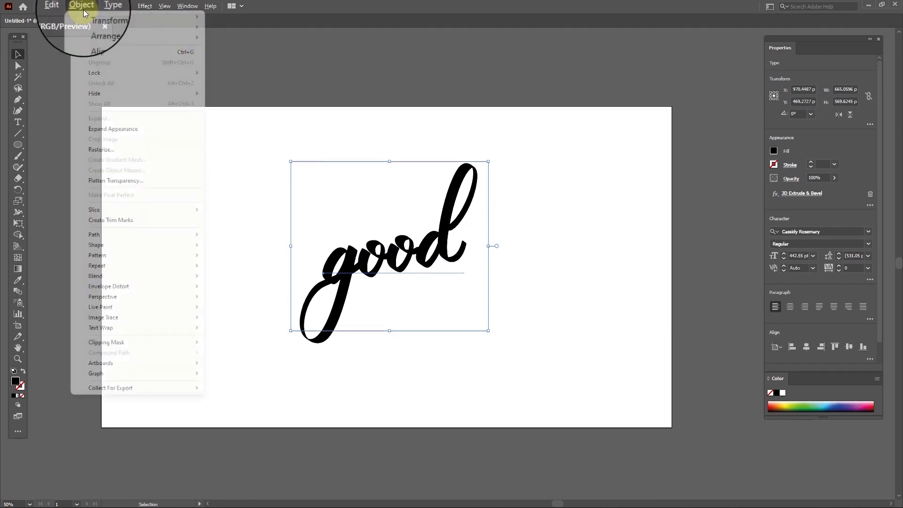
{"action": "left_click", "coordinate": [107, 130]}
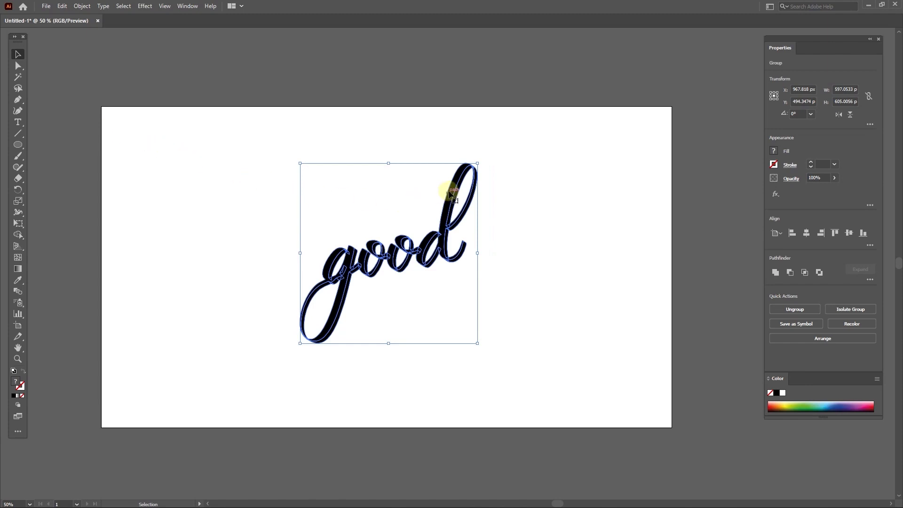
{"action": "left_click_drag", "start_coordinate": [455, 191], "coordinate": [243, 220]}
Ungroup the duplicated lettering twice to separate the front letter faces from the extruded sides.
{"action": "right_click", "coordinate": [243, 219]}
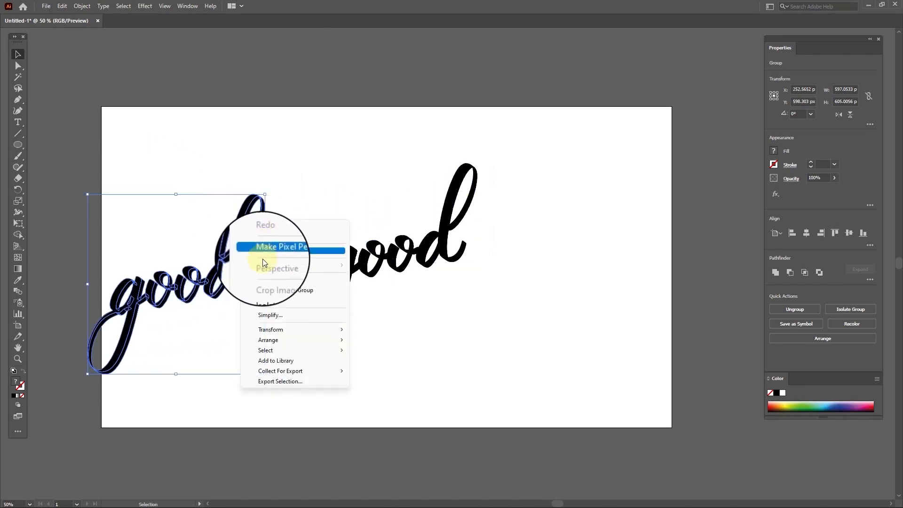
{"action": "left_click", "coordinate": [267, 302]}
{"action": "right_click", "coordinate": [239, 226]}
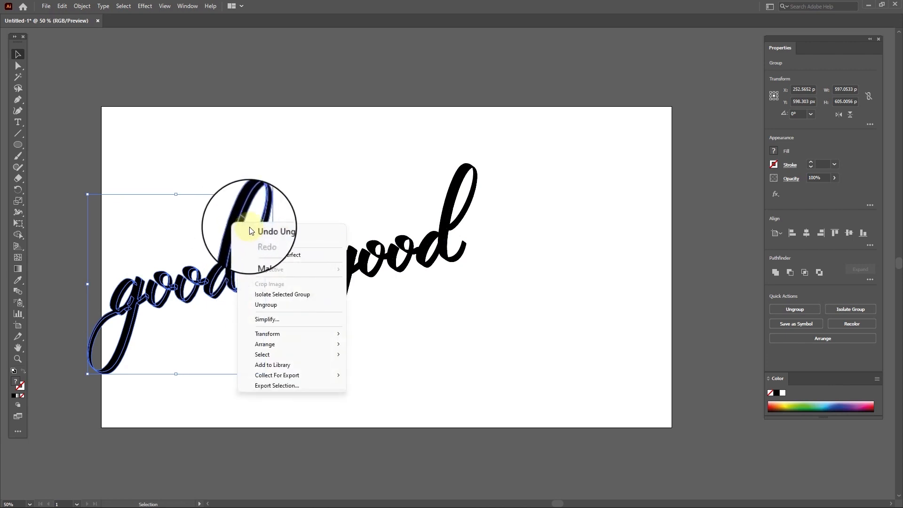
{"action": "left_click", "coordinate": [262, 304]}
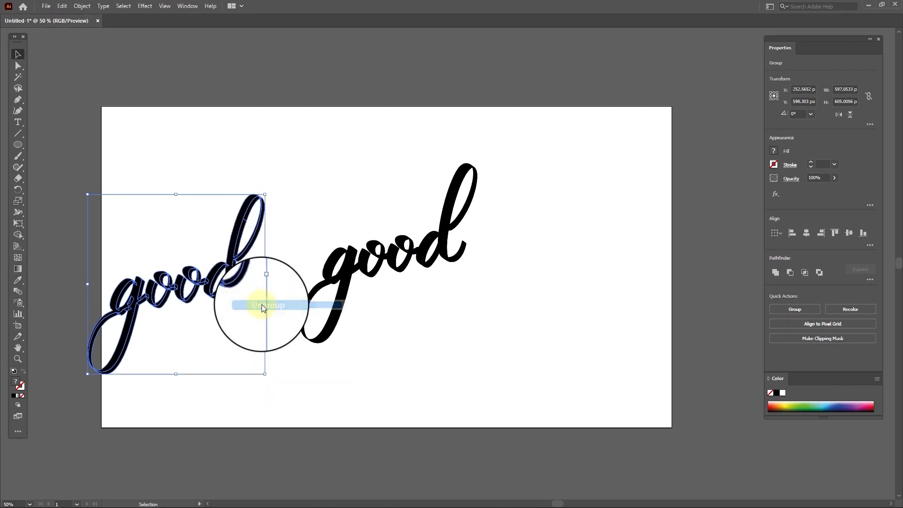
Move the duplicate's four front letter faces to the artboard's lower right and delete the leftover extruded sides.
{"action": "left_click", "coordinate": [272, 228]}
{"action": "left_click", "coordinate": [238, 229], "text": "shift"}
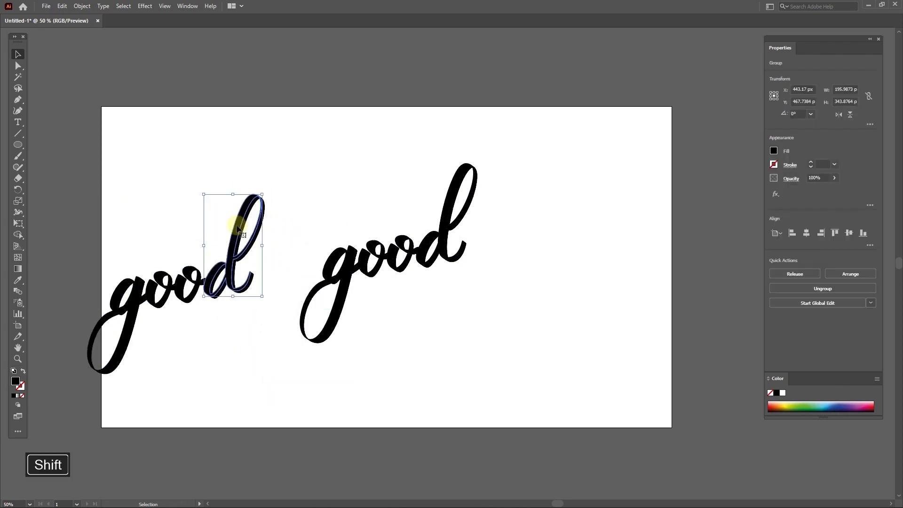
{"action": "left_click", "coordinate": [197, 269], "text": "shift"}
{"action": "left_click", "coordinate": [125, 282], "text": "shift"}
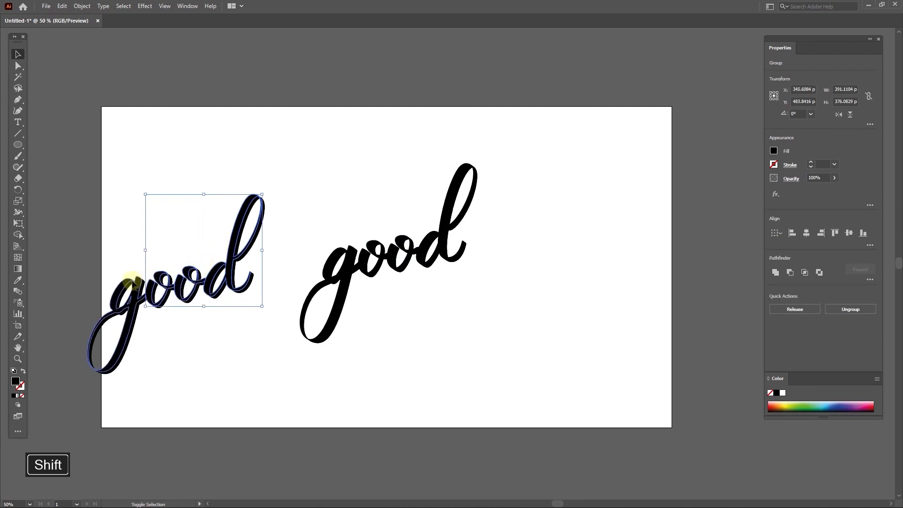
{"action": "left_click_drag", "start_coordinate": [122, 288], "coordinate": [444, 345]}
{"action": "left_click_drag", "start_coordinate": [263, 174], "coordinate": [95, 352]}
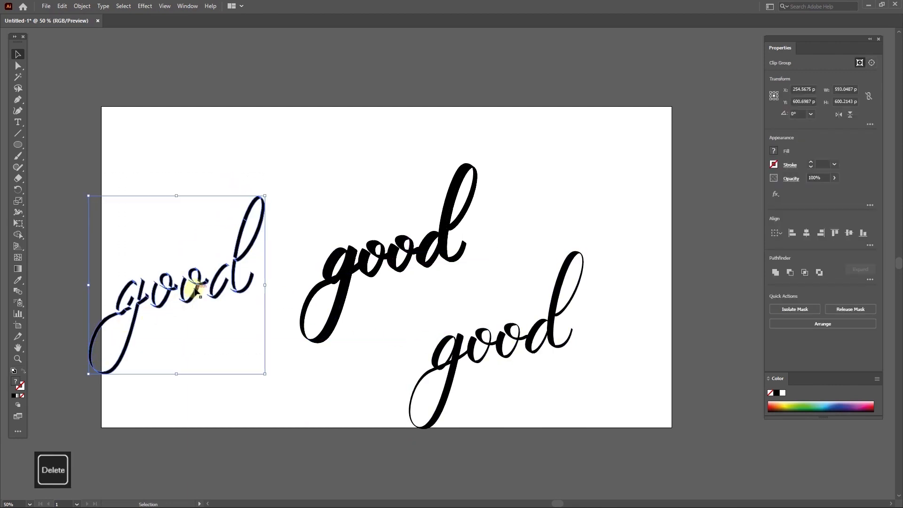
{"action": "key", "text": "Delete"}
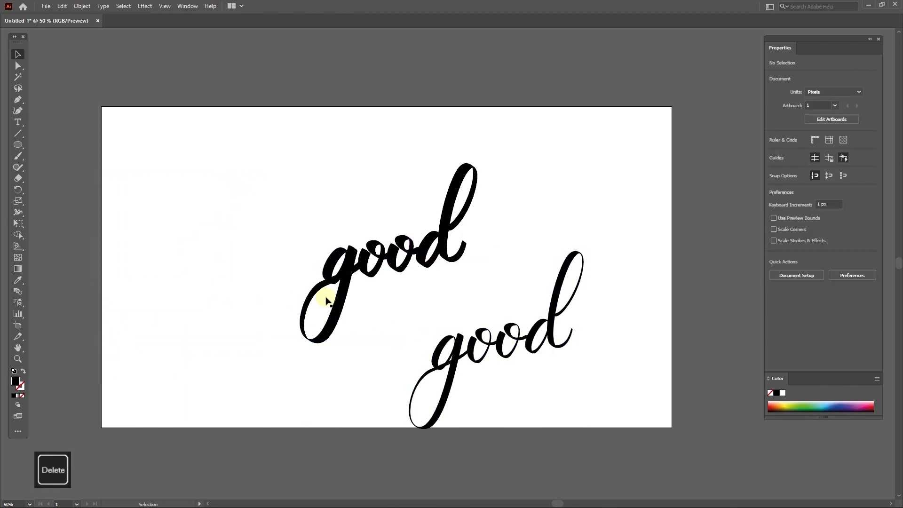
Group the separated front letter faces and move them beside the artboard's right edge.
{"action": "left_click", "coordinate": [419, 362]}
{"action": "right_click", "coordinate": [508, 332]}
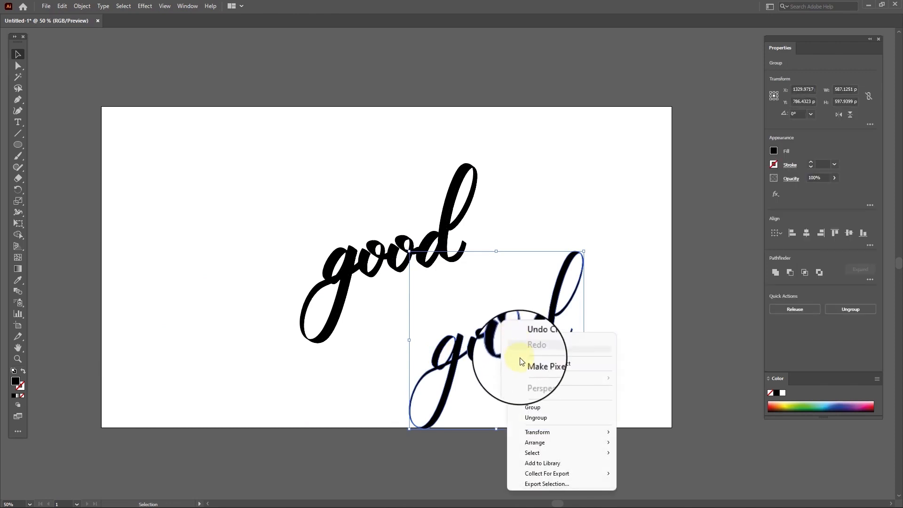
{"action": "left_click", "coordinate": [534, 408]}
{"action": "left_click_drag", "start_coordinate": [507, 340], "coordinate": [588, 328]}
{"action": "left_click", "coordinate": [561, 282]}
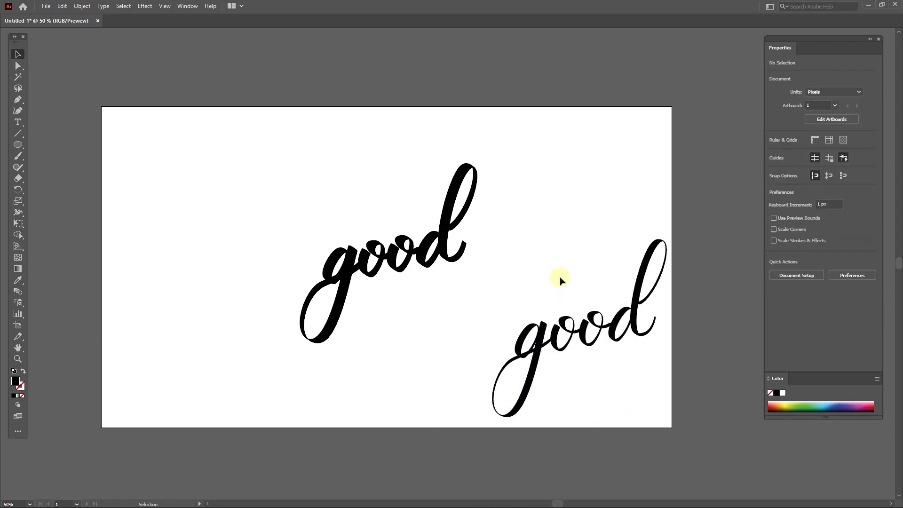
Display the appearance attributes of the central extruded lettering group and give the group four fills.
{"action": "left_click", "coordinate": [453, 194]}
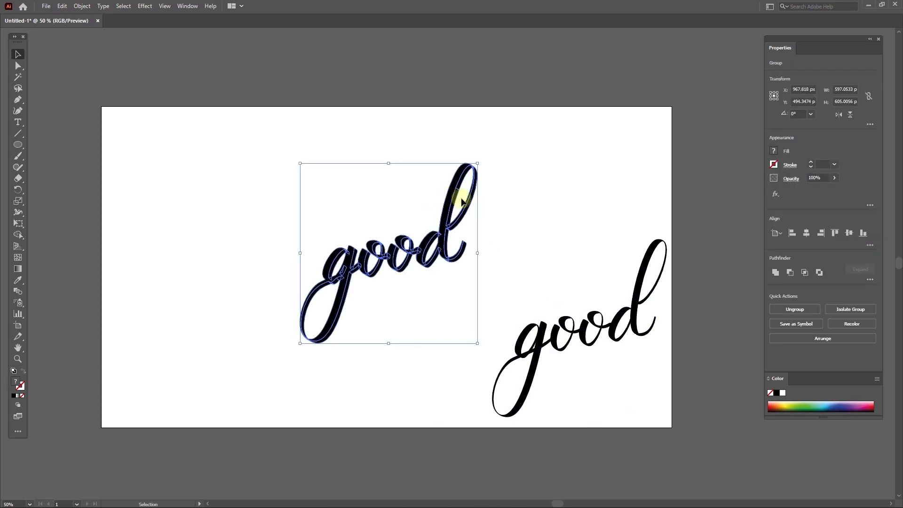
{"action": "left_click", "coordinate": [187, 5]}
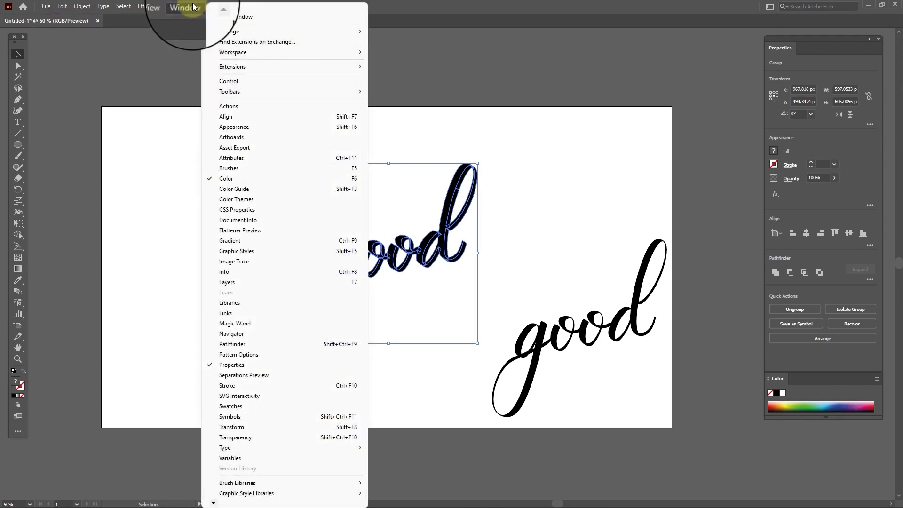
{"action": "left_click", "coordinate": [227, 128]}
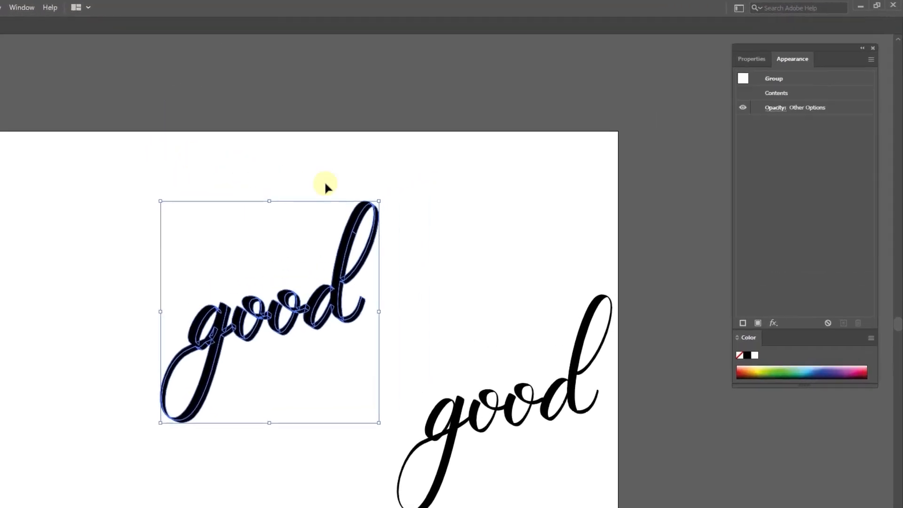
{"action": "left_click", "coordinate": [802, 124]}
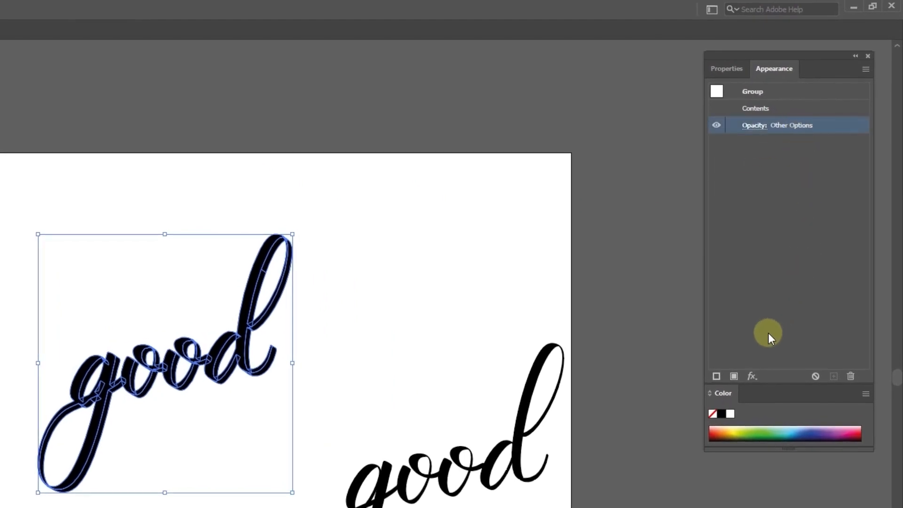
{"action": "left_click", "coordinate": [735, 376]}
{"action": "left_click", "coordinate": [736, 375]}
{"action": "left_click", "coordinate": [735, 375]}
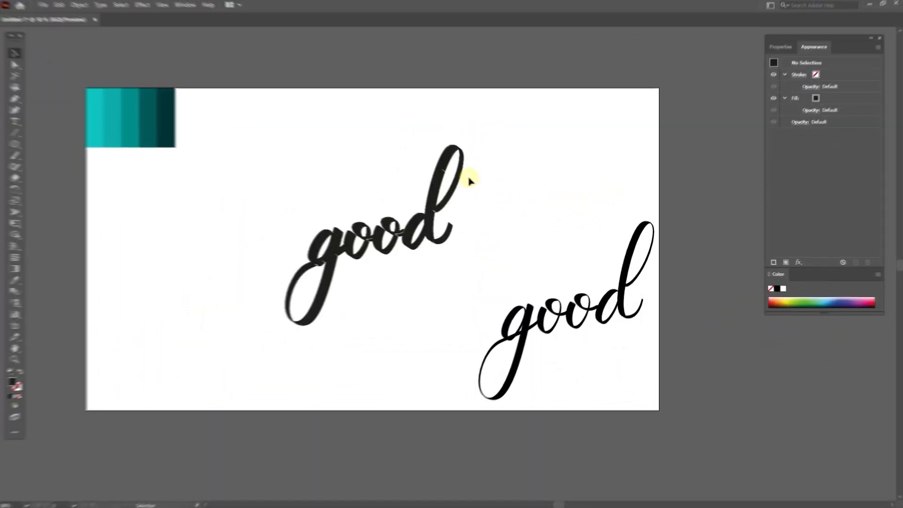
Color the lettering group's first fill with the darkest teal swatch and its second fill with the second-darkest, using the Eyedropper.
{"action": "left_click", "coordinate": [461, 173]}
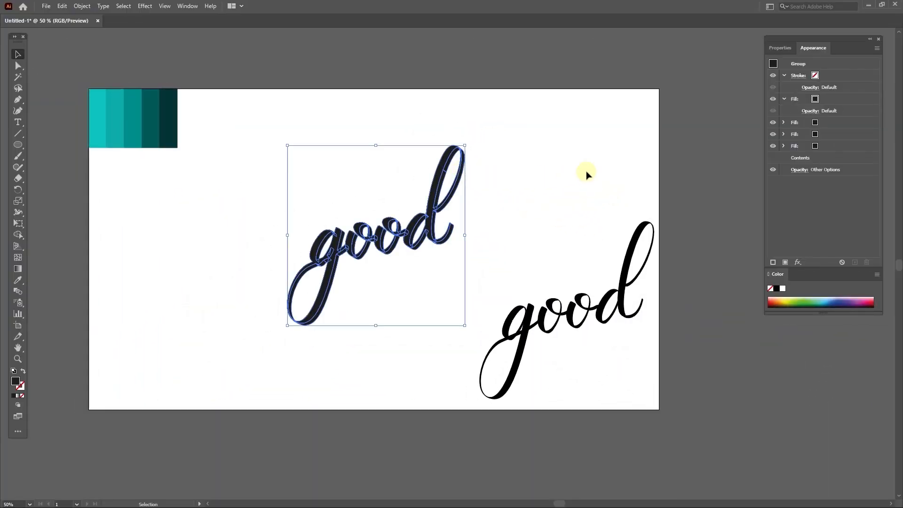
{"action": "left_click", "coordinate": [815, 101]}
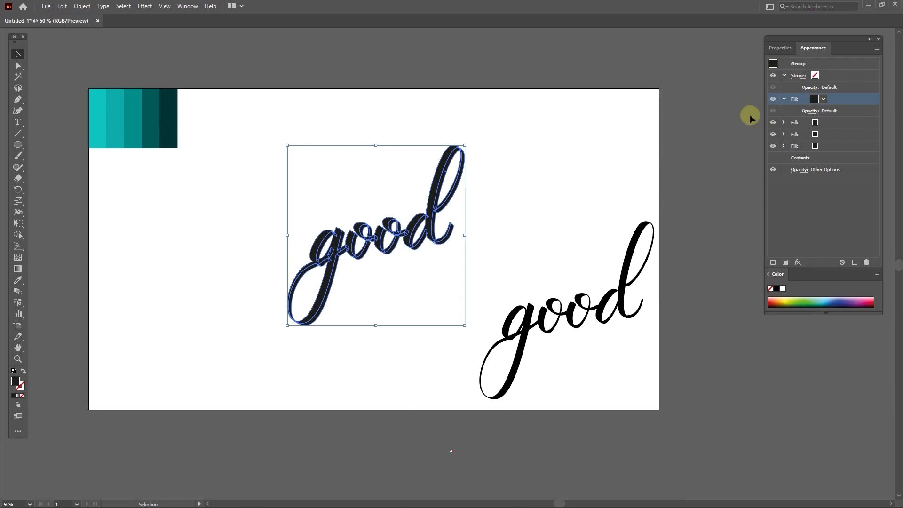
{"action": "key", "text": "i"}
{"action": "left_click", "coordinate": [164, 104]}
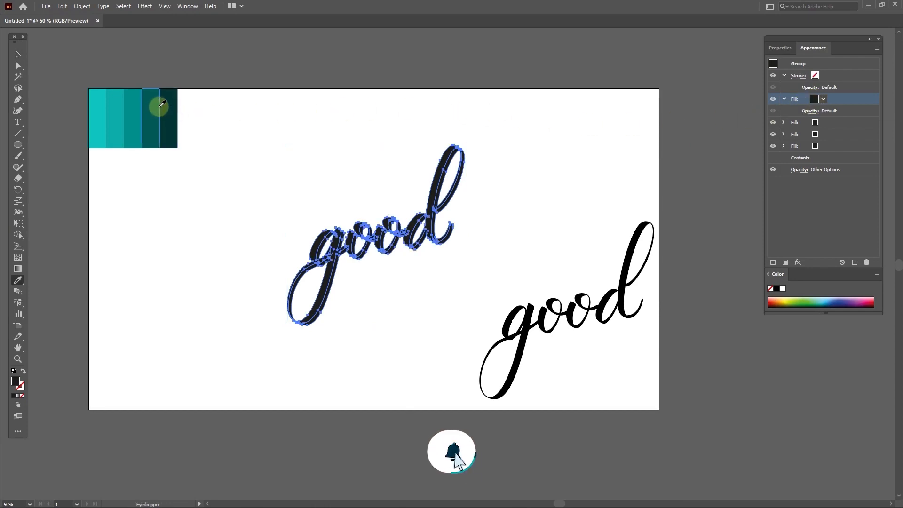
{"action": "left_click", "coordinate": [815, 124]}
{"action": "key", "text": "i"}
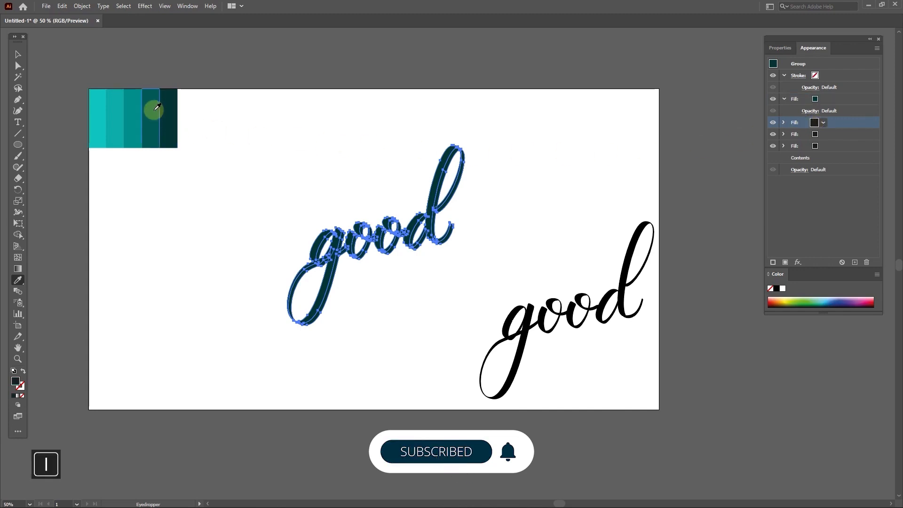
Color the group's third fill with the middle teal swatch and its fourth fill with the second-lightest teal, using the Eyedropper.
{"action": "left_click", "coordinate": [816, 136]}
{"action": "key", "text": "i"}
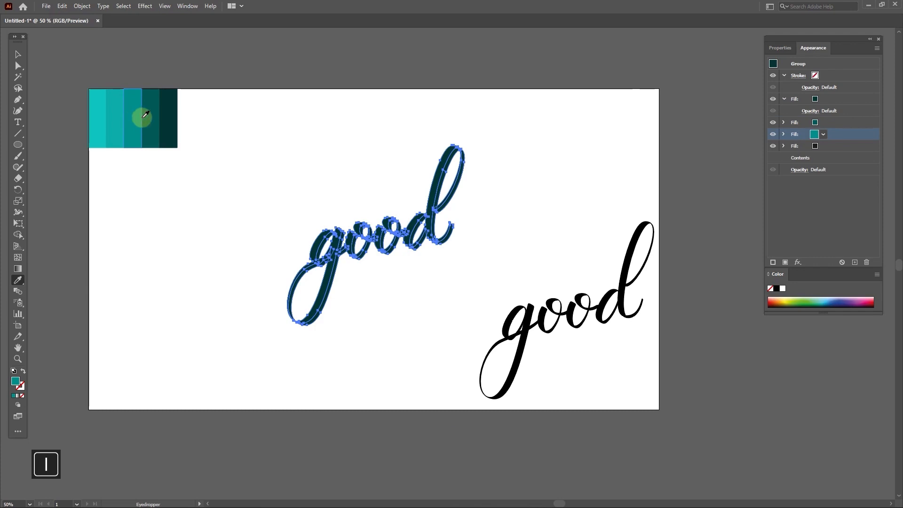
{"action": "left_click", "coordinate": [816, 149]}
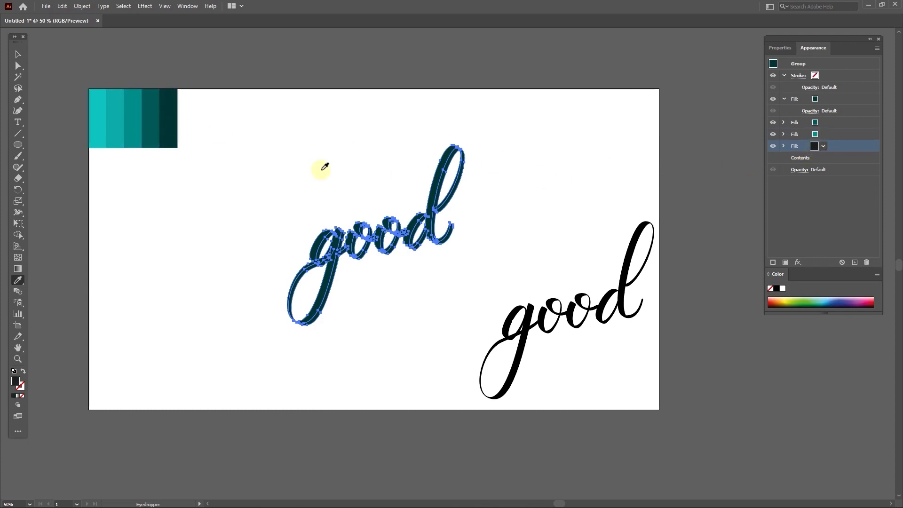
{"action": "key", "text": "i"}
{"action": "left_click", "coordinate": [118, 112]}
{"action": "left_click", "coordinate": [117, 112]}
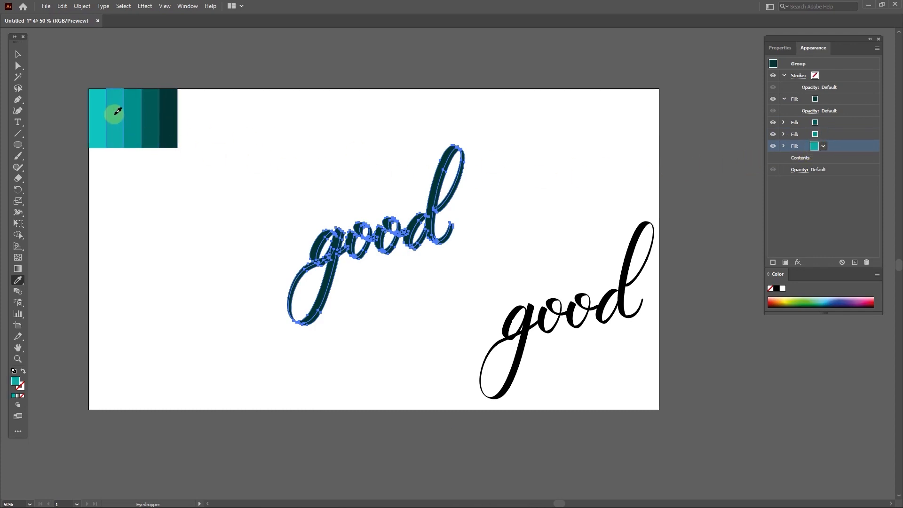
{"action": "left_click", "coordinate": [21, 56]}
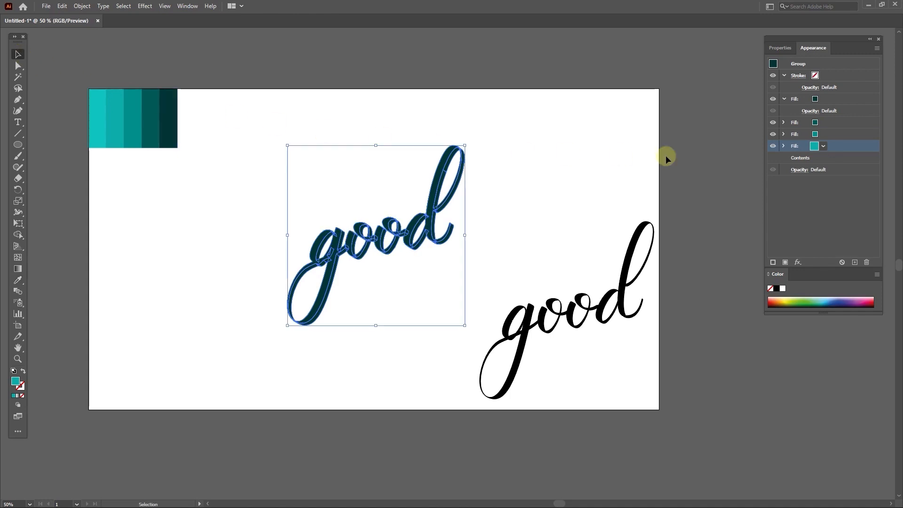
Add a fifth fill to the lettering group and color it with the lightest teal swatch, using the Eyedropper.
{"action": "left_click", "coordinate": [786, 263]}
{"action": "left_click", "coordinate": [814, 157]}
{"action": "key", "text": "i"}
{"action": "left_click", "coordinate": [176, 135]}
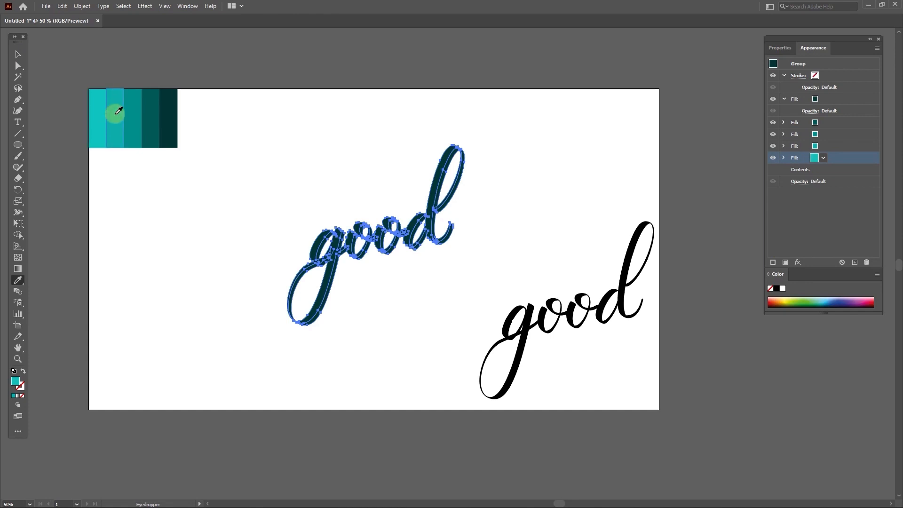
{"action": "left_click", "coordinate": [18, 54]}
{"action": "left_click", "coordinate": [297, 104]}
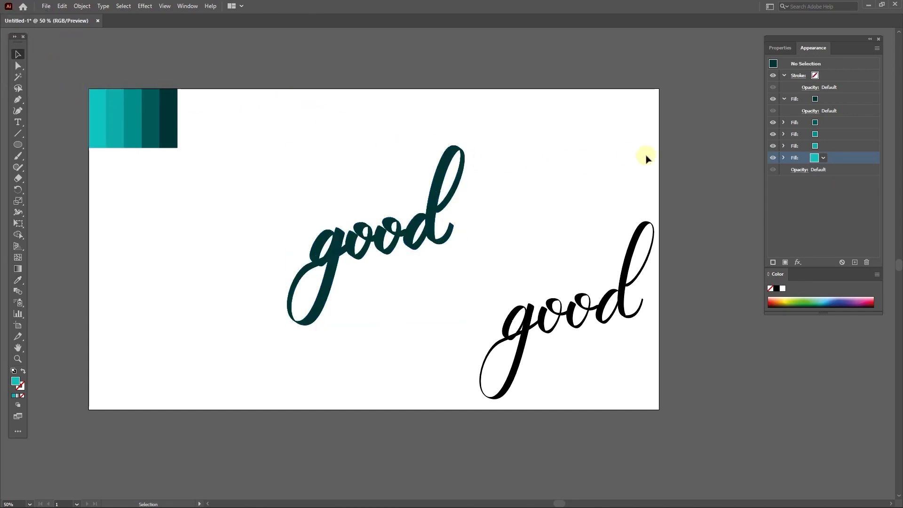
Apply a Transform effect to the extruded group's second fill, moving it 10 px horizontally and 10 px vertically.
{"action": "left_click", "coordinate": [440, 198]}
{"action": "left_click", "coordinate": [841, 123]}
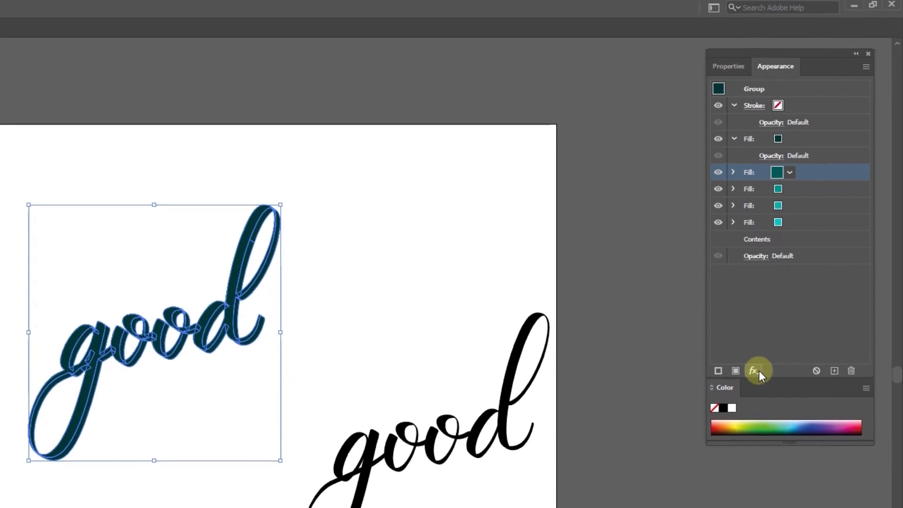
{"action": "left_click", "coordinate": [759, 372]}
{"action": "mouse_move", "coordinate": [788, 452]}
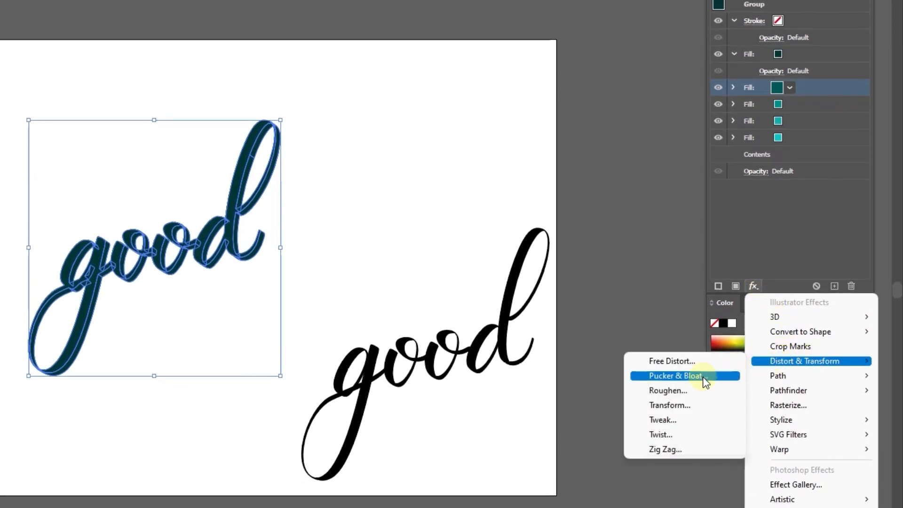
{"action": "left_click", "coordinate": [665, 406]}
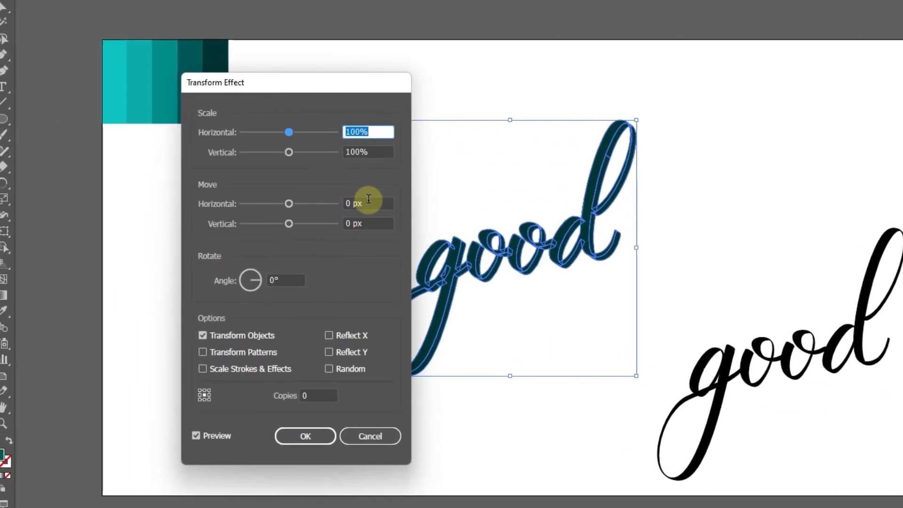
{"action": "left_click", "coordinate": [368, 203]}
{"action": "type", "text": "10"}
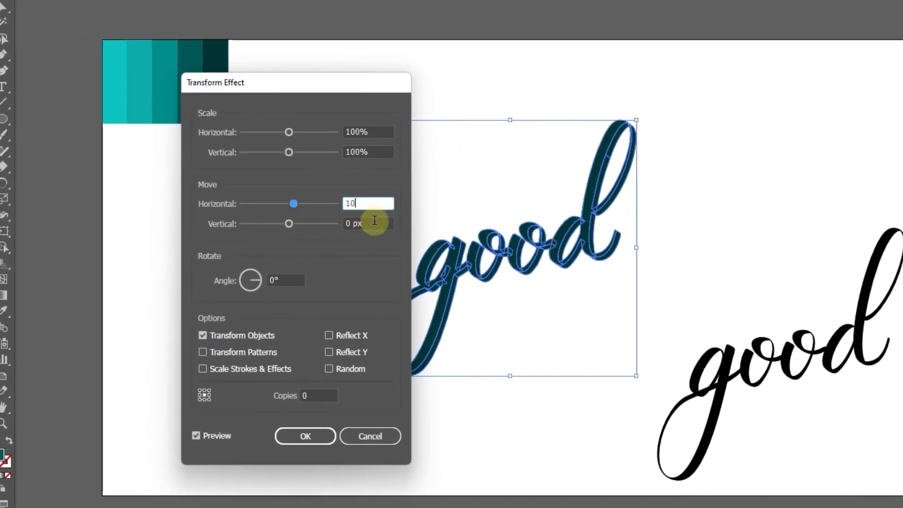
{"action": "left_click", "coordinate": [375, 221]}
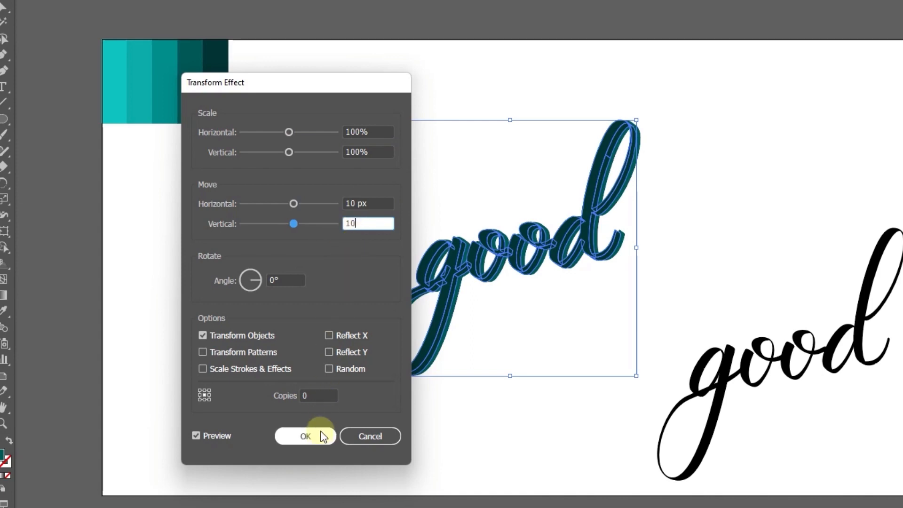
{"action": "left_click", "coordinate": [304, 436]}
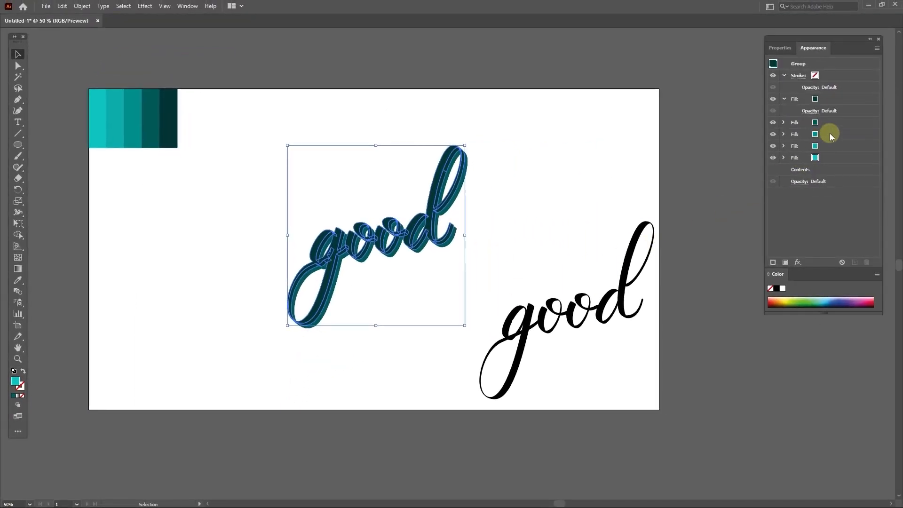
Apply a Transform effect to the group's third fill, moving it 20 px horizontally and 20 px vertically.
{"action": "left_click", "coordinate": [830, 134]}
{"action": "left_click", "coordinate": [798, 262]}
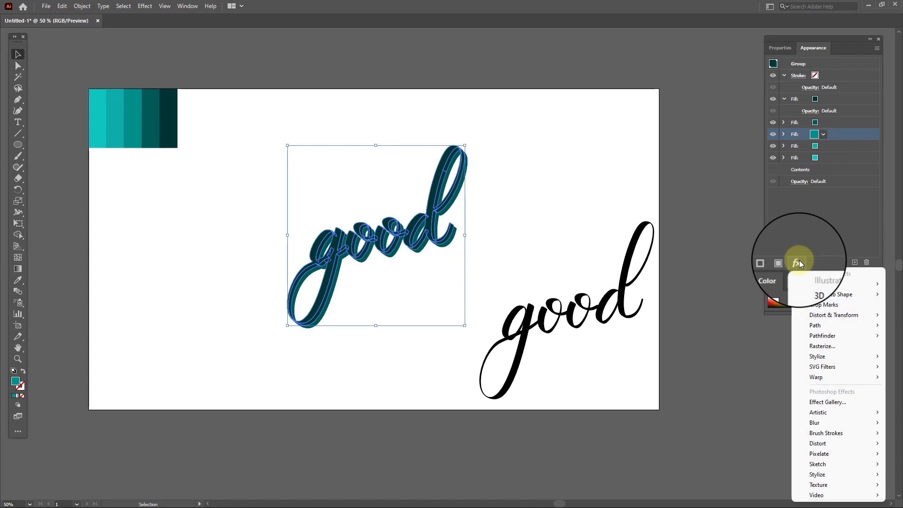
{"action": "mouse_move", "coordinate": [826, 315]}
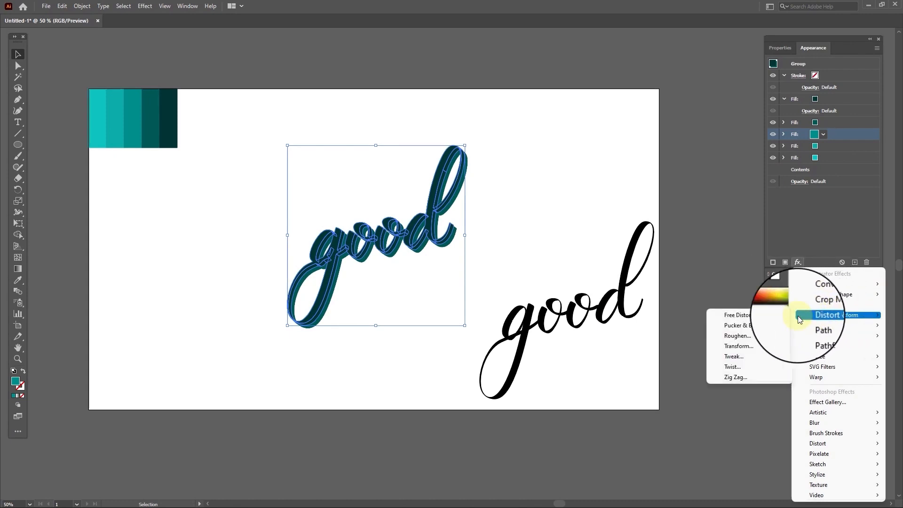
{"action": "left_click", "coordinate": [747, 346]}
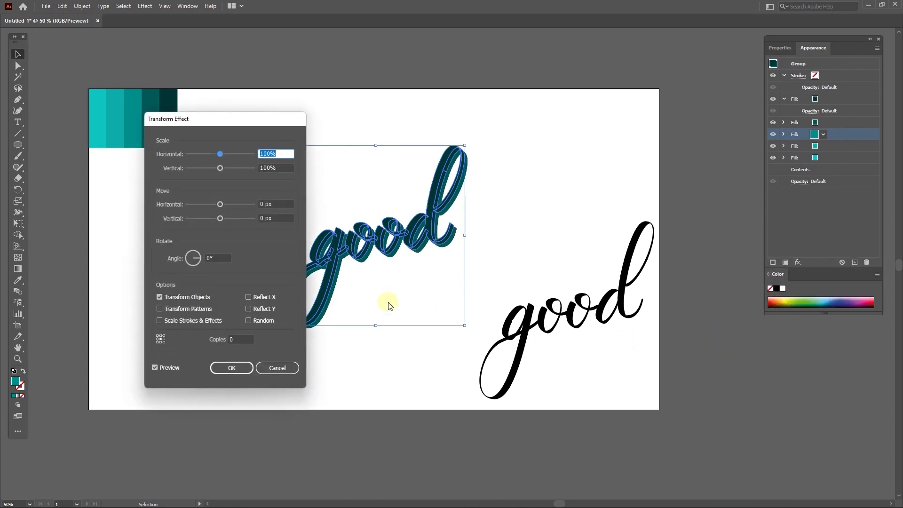
{"action": "left_click_drag", "start_coordinate": [275, 204], "coordinate": [253, 205]}
{"action": "type", "text": "20"}
{"action": "key", "text": "Tab"}
{"action": "type", "text": "20"}
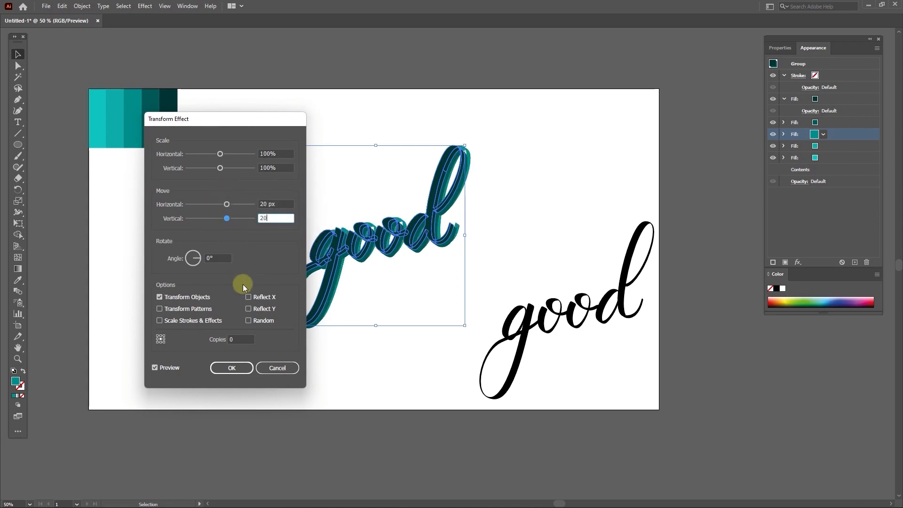
{"action": "left_click", "coordinate": [234, 366]}
Apply a Transform effect to the group's fourth fill, moving it 30 px horizontally and 30 px vertically.
{"action": "left_click", "coordinate": [831, 150]}
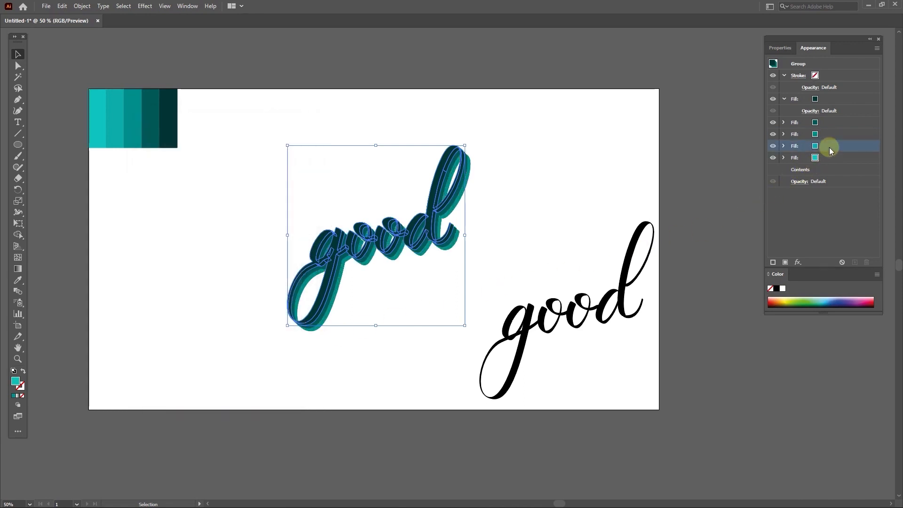
{"action": "left_click", "coordinate": [799, 263]}
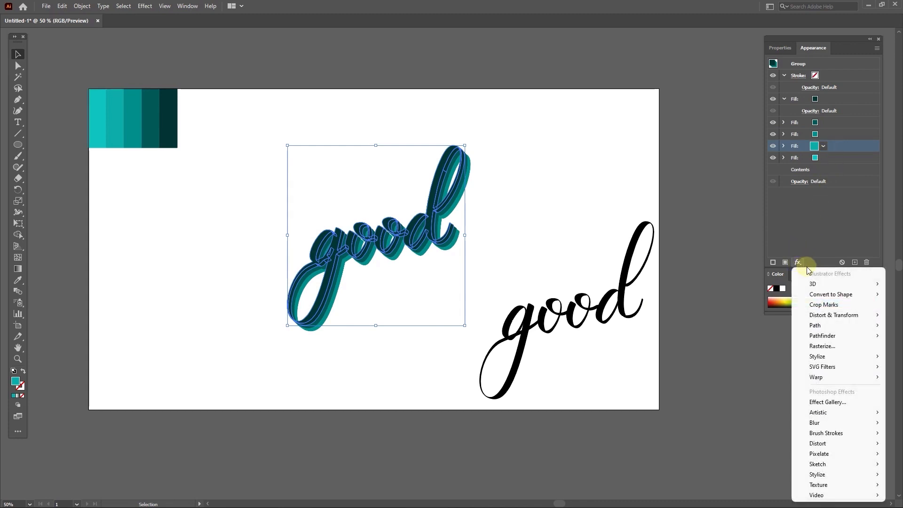
{"action": "mouse_move", "coordinate": [831, 318]}
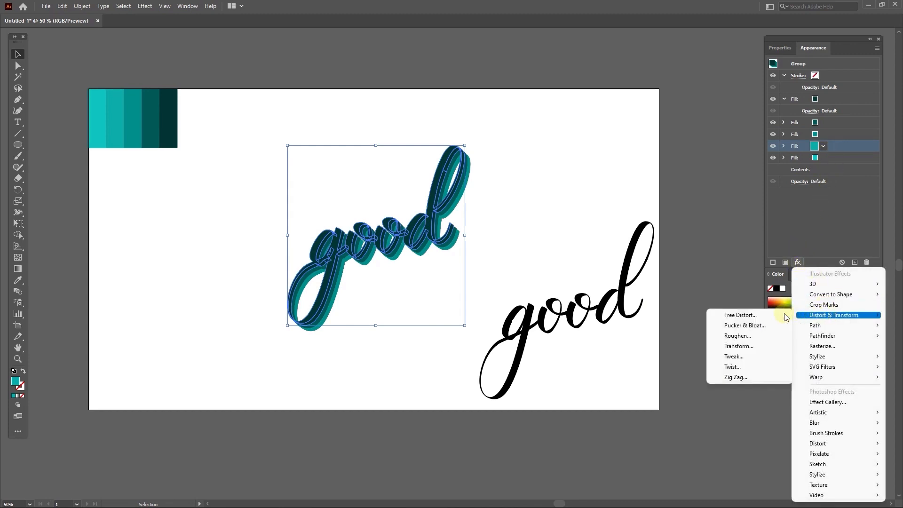
{"action": "left_click", "coordinate": [740, 347]}
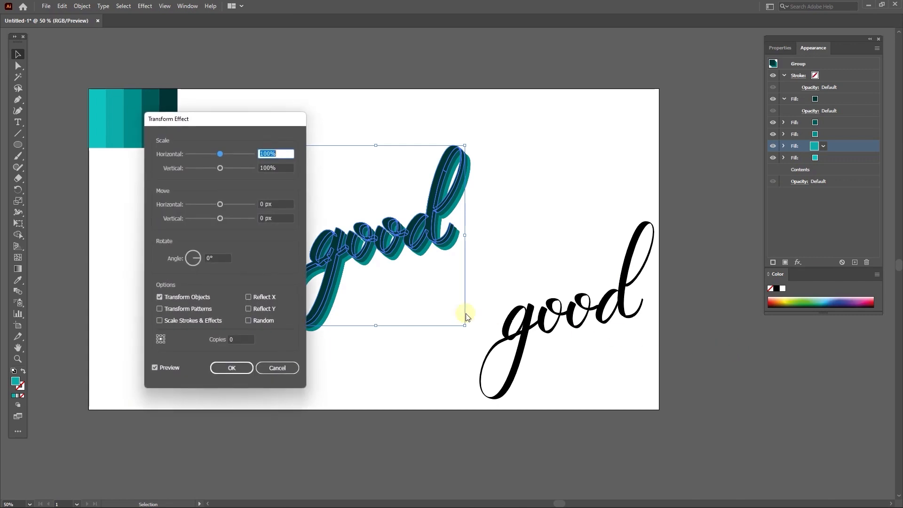
{"action": "left_click", "coordinate": [280, 204]}
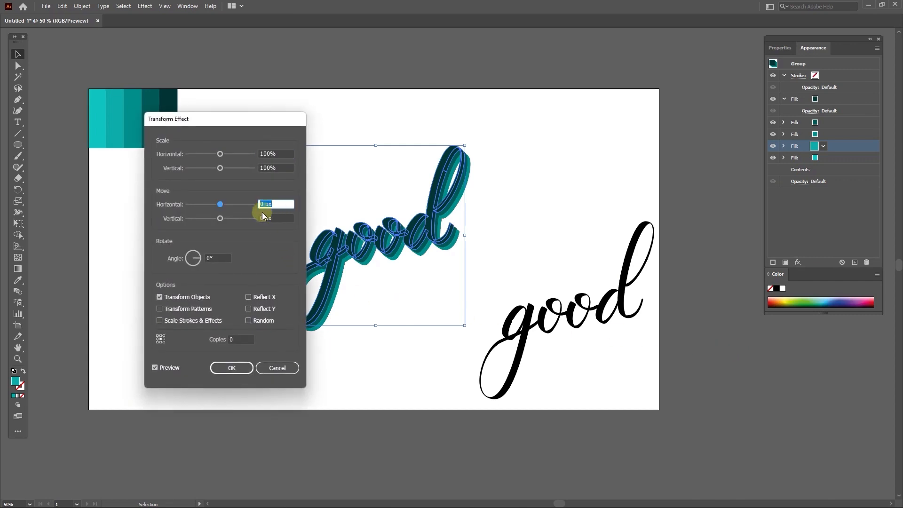
{"action": "key", "text": "Tab"}
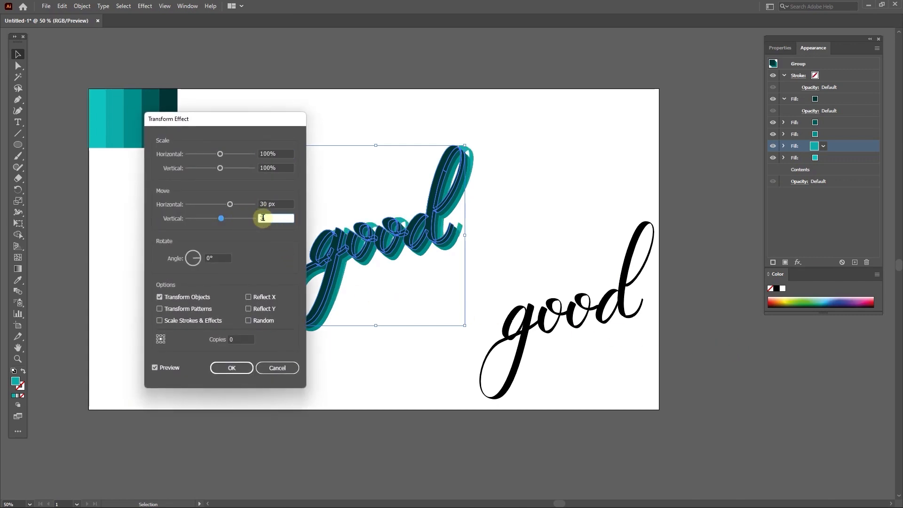
{"action": "type", "text": "30"}
{"action": "left_click", "coordinate": [245, 367]}
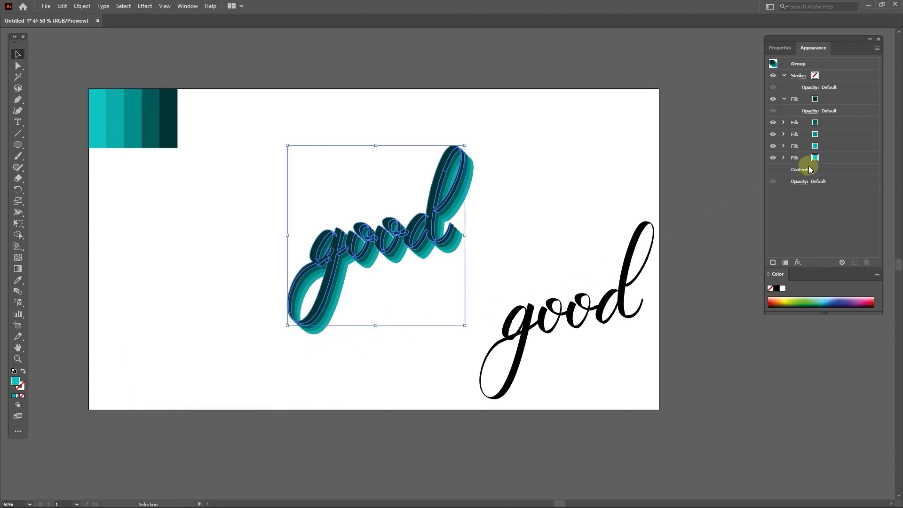
Apply a Transform effect to the group's fifth fill, moving it 40 px horizontally and 40 px vertically, and deselect the lettering.
{"action": "left_click", "coordinate": [798, 262]}
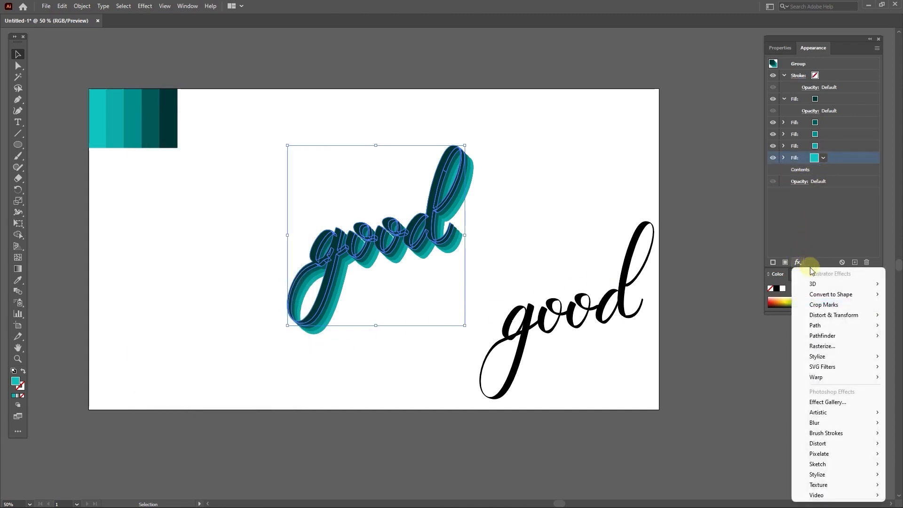
{"action": "mouse_move", "coordinate": [832, 320]}
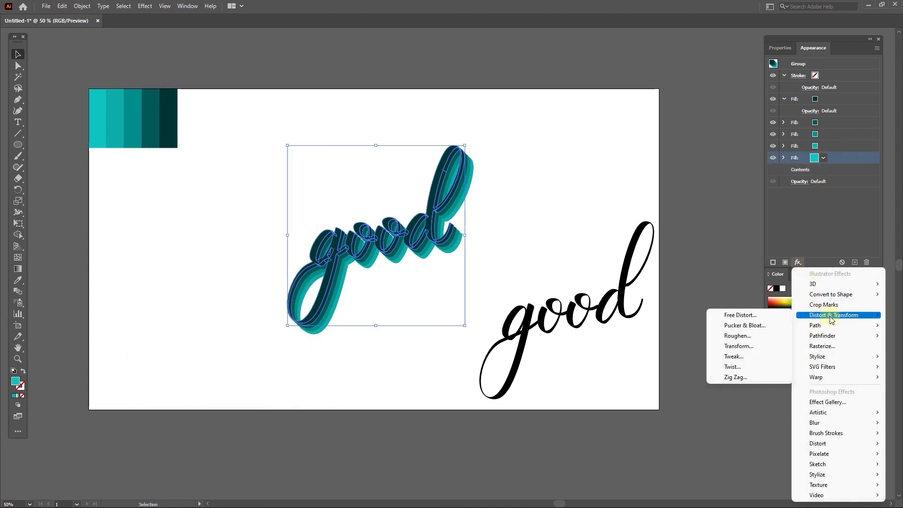
{"action": "left_click", "coordinate": [739, 346]}
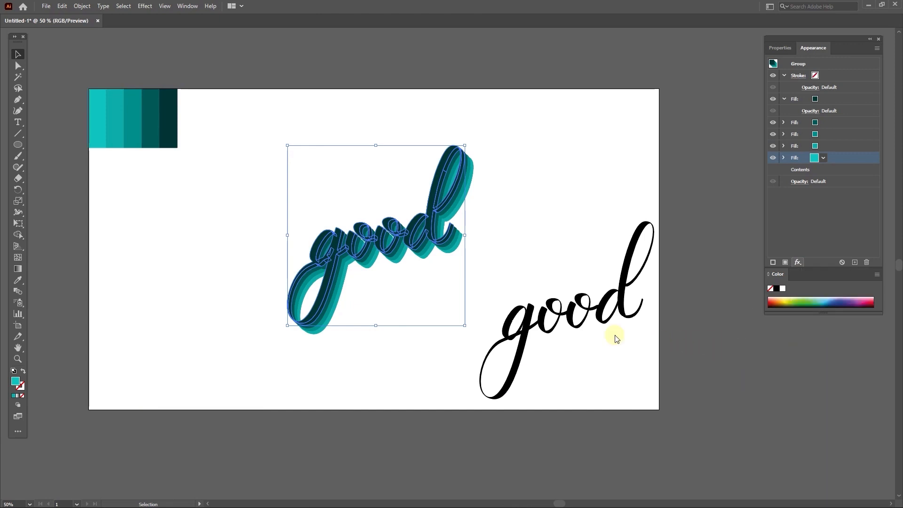
{"action": "left_click", "coordinate": [247, 204]}
{"action": "type", "text": "40"}
{"action": "left_click", "coordinate": [266, 218]}
{"action": "type", "text": "4"}
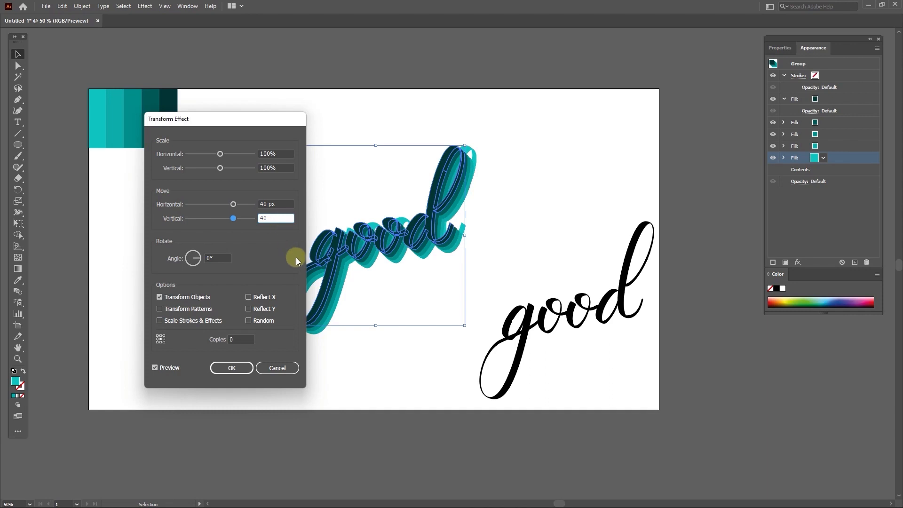
{"action": "left_click", "coordinate": [235, 368]}
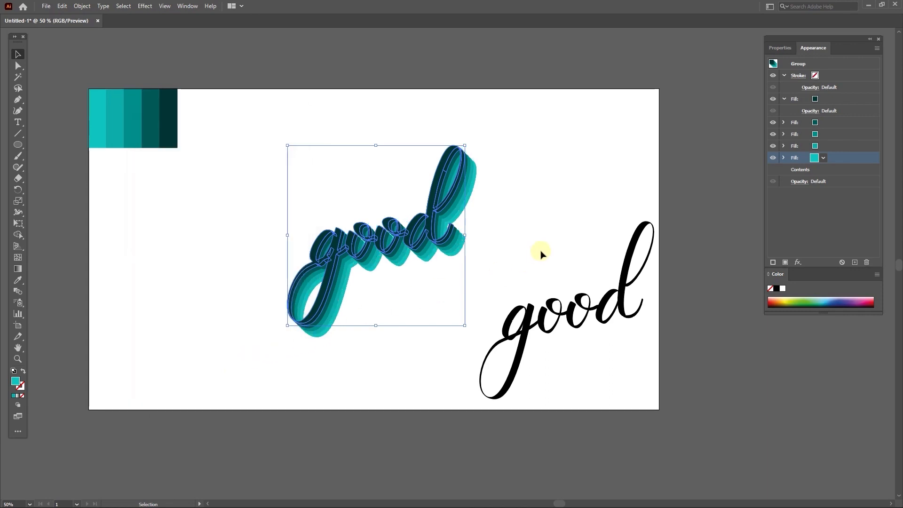
{"action": "left_click", "coordinate": [543, 253]}
Change the black front-face lettering group's fill to white (FFFFFF).
{"action": "left_click", "coordinate": [584, 300]}
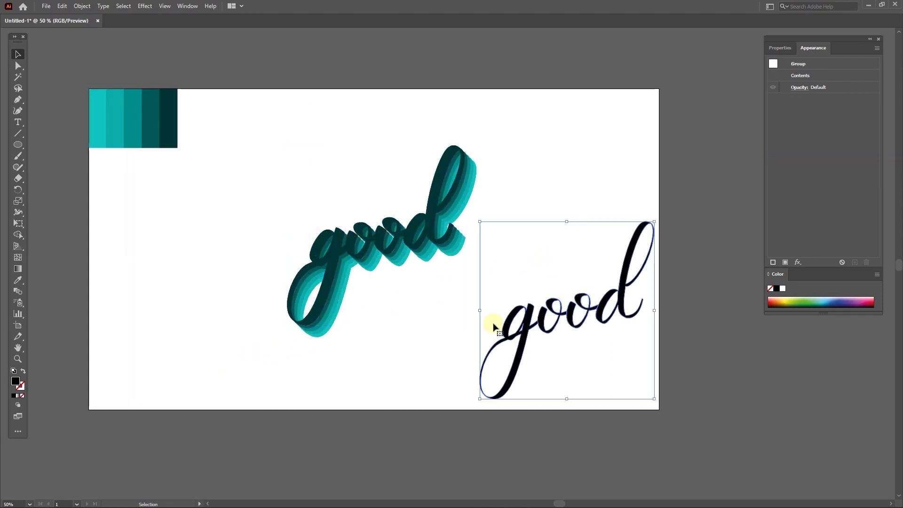
{"action": "double_click", "coordinate": [16, 380]}
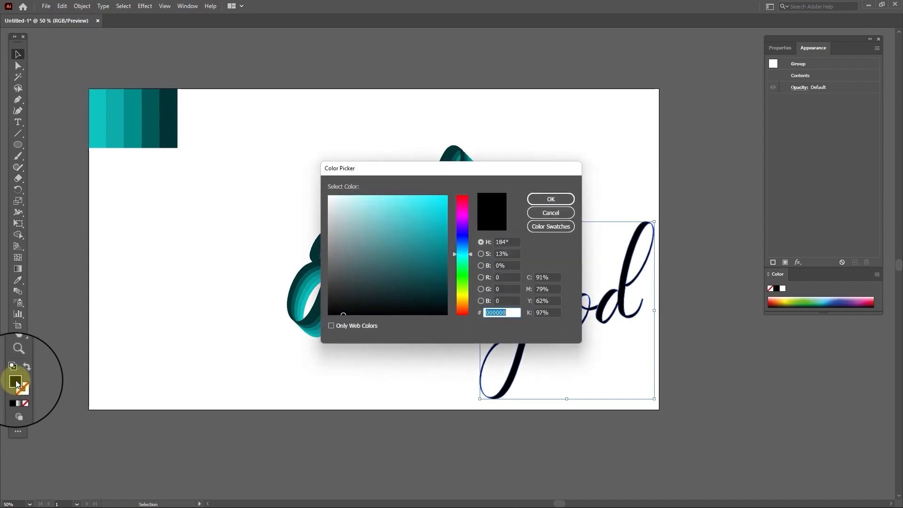
{"action": "mouse_move", "coordinate": [359, 238]}
{"action": "left_mouse_down"}
{"action": "mouse_move", "coordinate": [347, 204]}
{"action": "mouse_move", "coordinate": [316, 187]}
{"action": "left_mouse_up"}
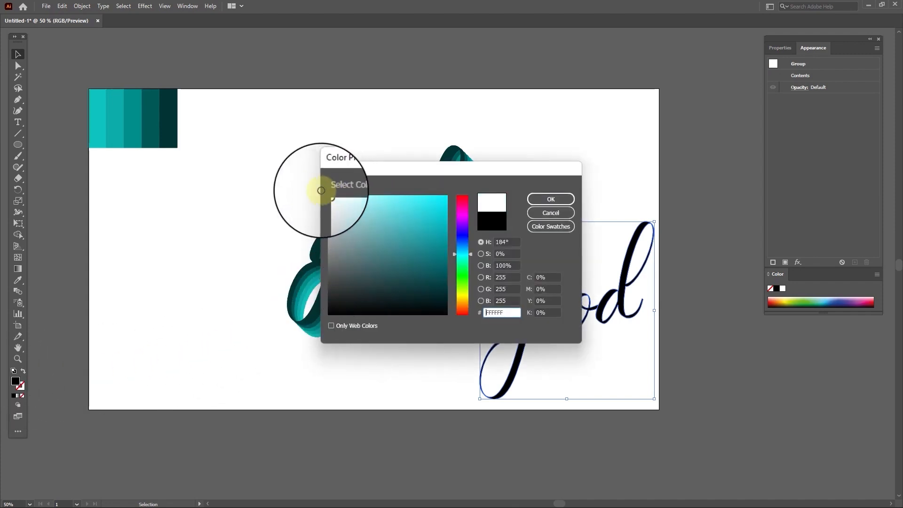
{"action": "left_click", "coordinate": [553, 199]}
Move the white front faces onto the teal extruded lettering, nudge them horizontally into alignment, and deselect.
{"action": "left_click_drag", "start_coordinate": [596, 244], "coordinate": [438, 172]}
{"action": "scroll", "coordinate": [315, 286], "scroll_direction": "up", "scroll_amount": 1}
{"action": "scroll", "coordinate": [315, 287], "scroll_direction": "up", "scroll_amount": 2}
{"action": "left_click_drag", "start_coordinate": [358, 256], "coordinate": [345, 253]}
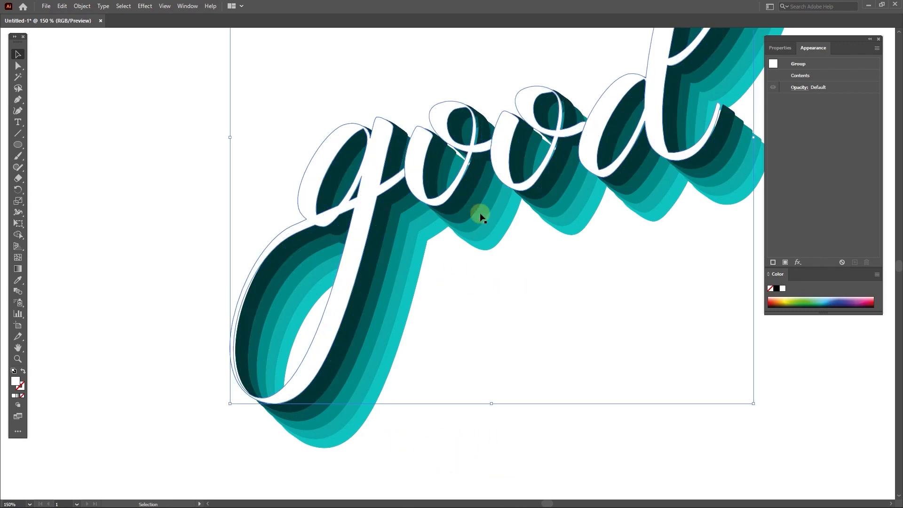
{"action": "key", "text": "Right"}
{"action": "key", "text": "Right"}
{"action": "key", "text": "Right"}
{"action": "key", "text": "Right"}
{"action": "key", "text": "Left"}
{"action": "left_click", "coordinate": [577, 52]}
Draw a large circle around the whole lettering with the Ellipse tool and send it to the back.
{"action": "scroll", "coordinate": [579, 56], "scroll_direction": "down", "scroll_amount": 2}
{"action": "left_click_drag", "start_coordinate": [578, 61], "coordinate": [383, 212]}
{"action": "scroll", "coordinate": [445, 196], "scroll_direction": "down", "scroll_amount": 1}
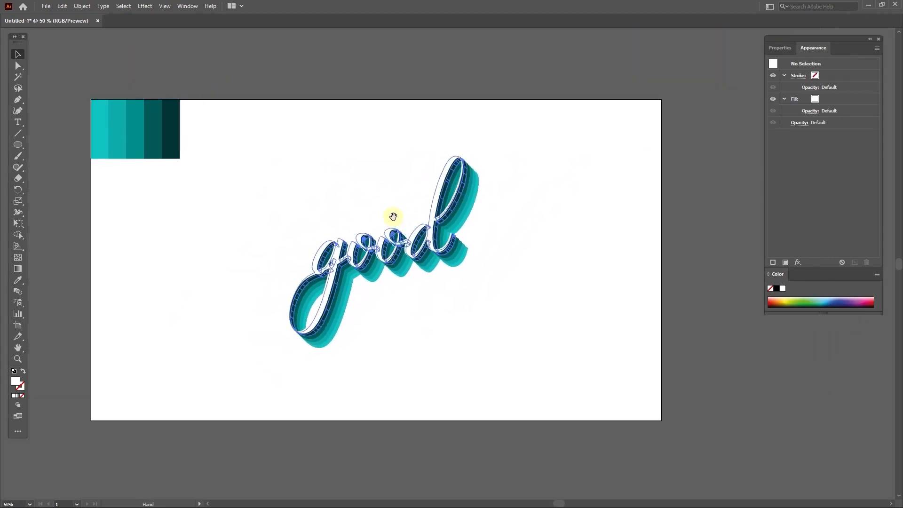
{"action": "left_click", "coordinate": [18, 145]}
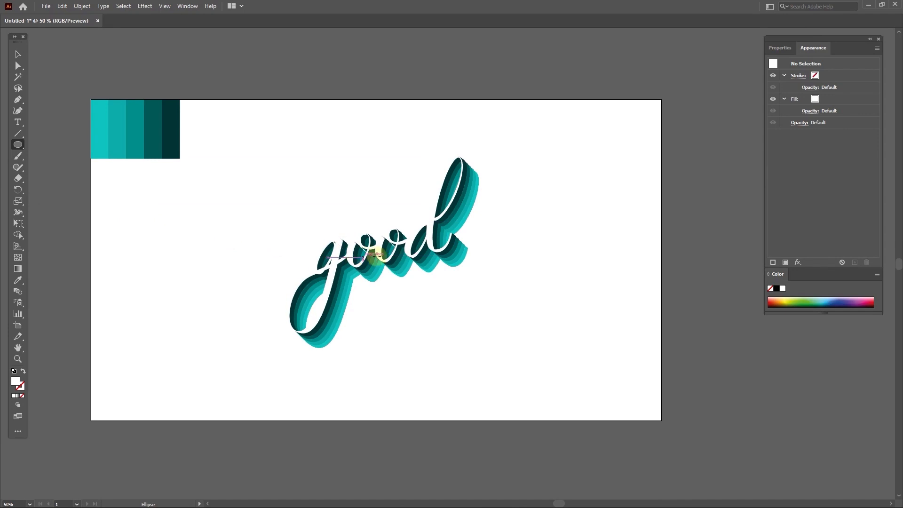
{"action": "left_click_drag", "start_coordinate": [391, 254], "coordinate": [537, 371]}
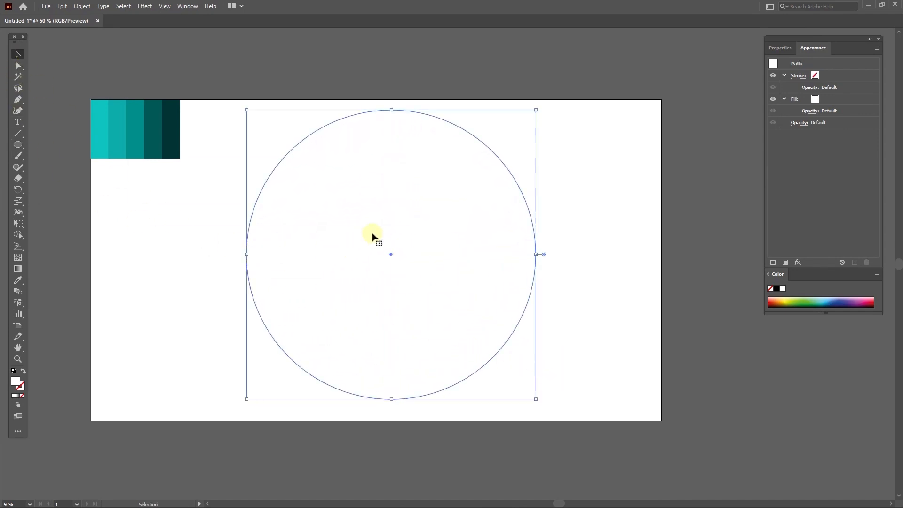
{"action": "right_click", "coordinate": [379, 213]}
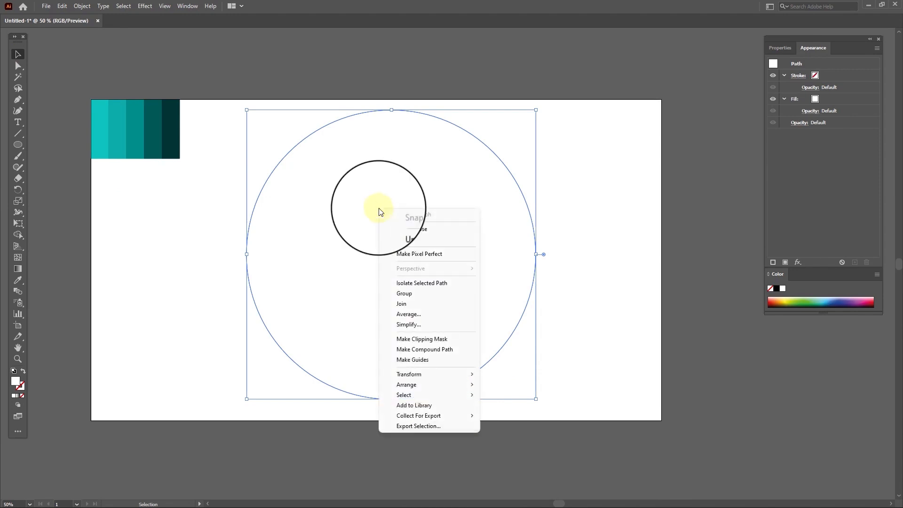
{"action": "left_click", "coordinate": [513, 417]}
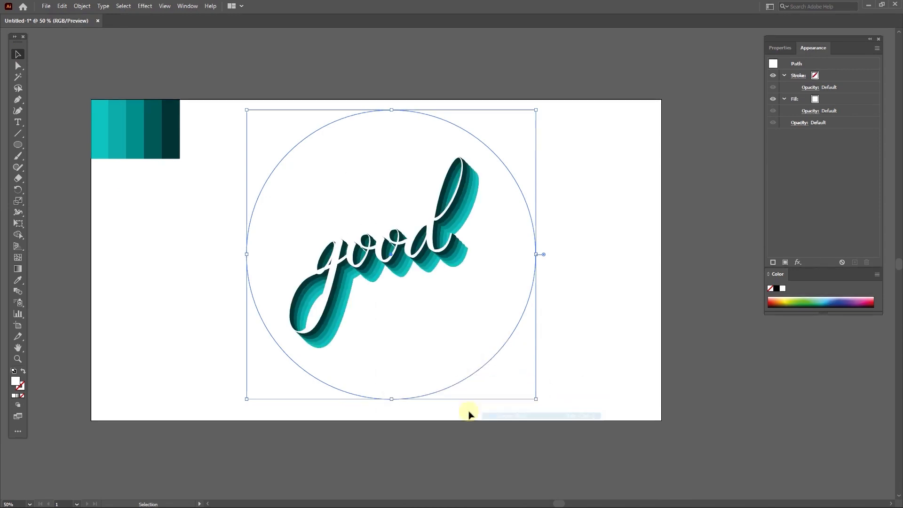
Change the background circle's fill to black.
{"action": "double_click", "coordinate": [16, 381]}
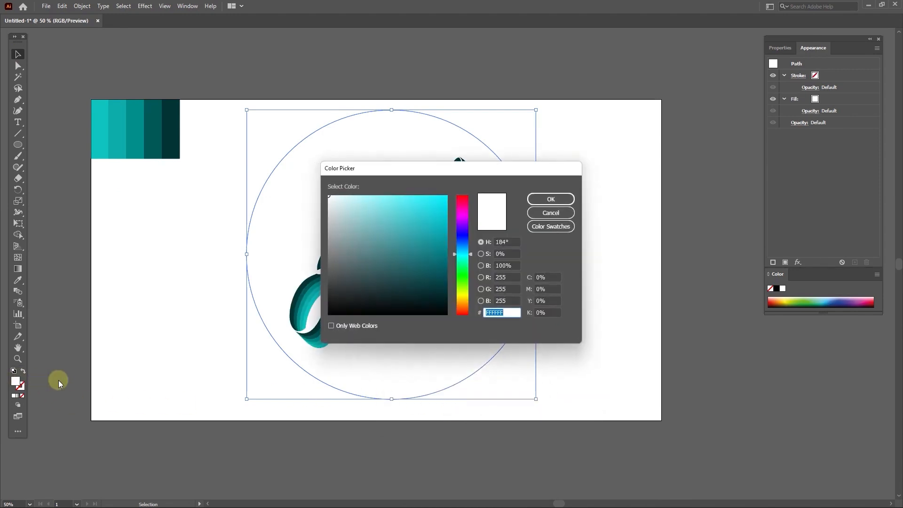
{"action": "left_click_drag", "start_coordinate": [346, 284], "coordinate": [328, 314]}
{"action": "left_click", "coordinate": [546, 199]}
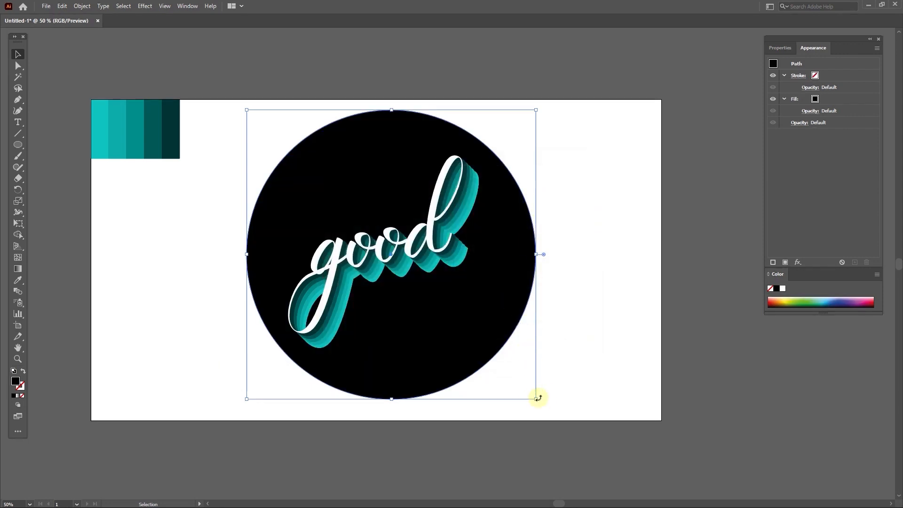
Shrink the black circle to about 717 px across and position it centrally behind the lettering.
{"action": "left_click_drag", "start_coordinate": [538, 399], "coordinate": [498, 383]}
{"action": "left_click", "coordinate": [535, 281]}
{"action": "left_click_drag", "start_coordinate": [534, 280], "coordinate": [537, 270]}
{"action": "scroll", "coordinate": [413, 261], "scroll_direction": "up", "scroll_amount": 1}
{"action": "scroll", "coordinate": [413, 261], "scroll_direction": "down", "scroll_amount": 1}
{"action": "left_click_drag", "start_coordinate": [407, 256], "coordinate": [412, 268]}
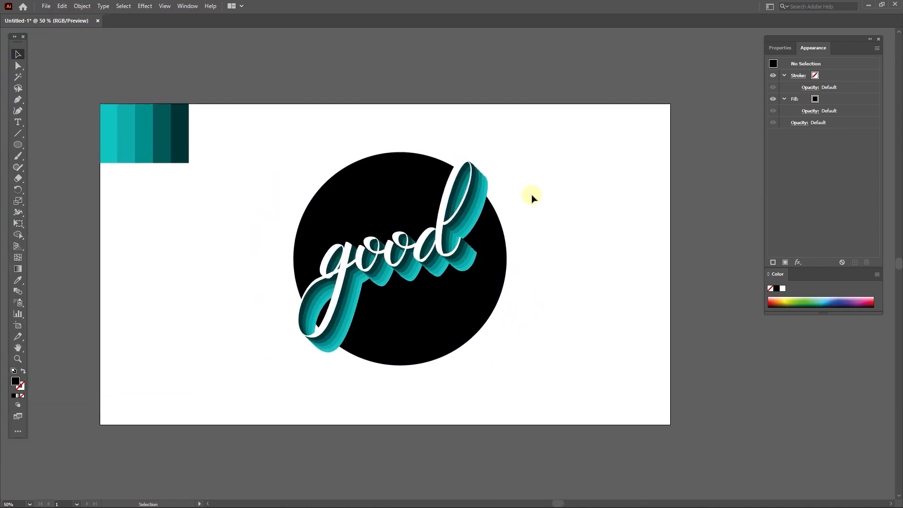
Split off the circle's area above the lettering as its own shape with the Shape Builder tool, and deselect.
{"action": "left_click_drag", "start_coordinate": [552, 158], "coordinate": [290, 368]}
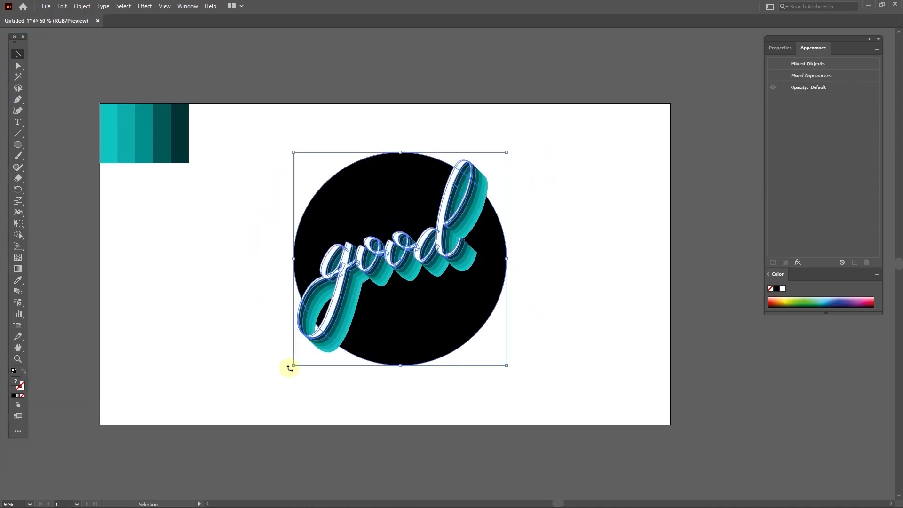
{"action": "left_click", "coordinate": [18, 235]}
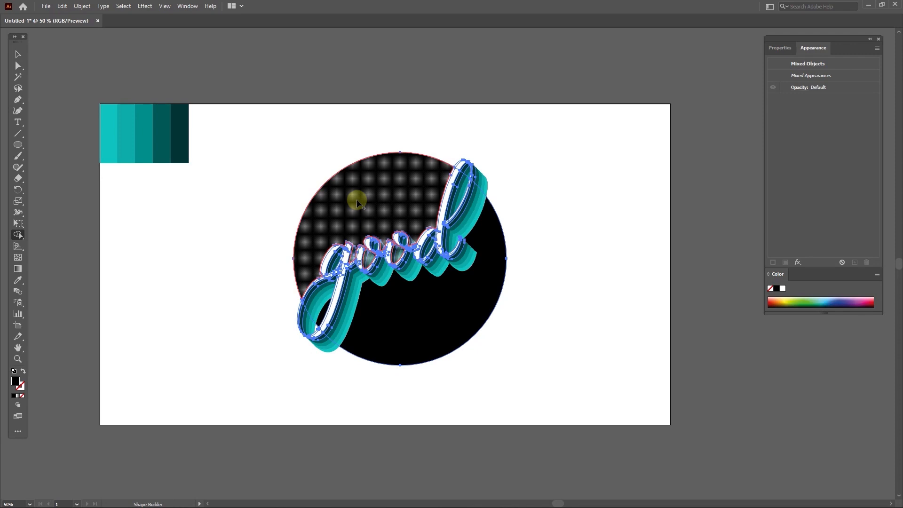
{"action": "left_click", "coordinate": [343, 208]}
{"action": "left_click", "coordinate": [18, 54]}
{"action": "left_click", "coordinate": [263, 219]}
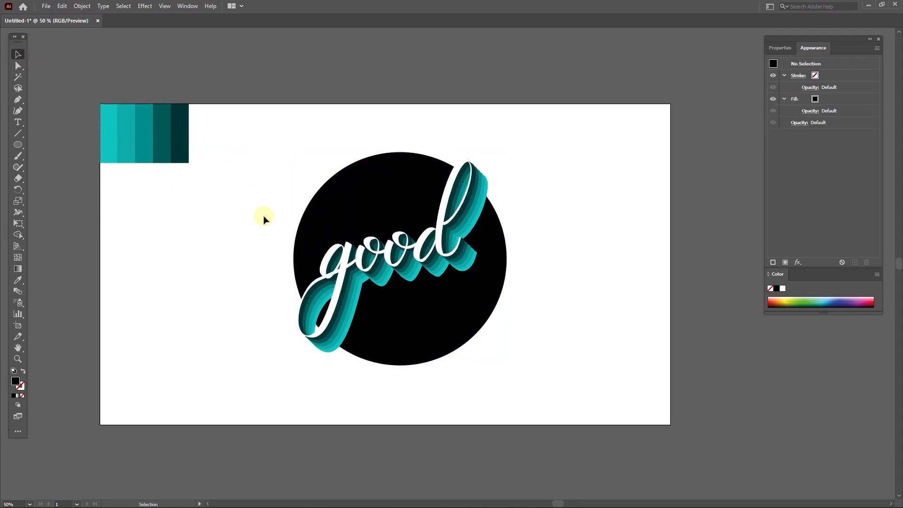
Fill the circle's upper section with the lightest teal sampled from the palette swatches.
{"action": "left_click", "coordinate": [359, 198]}
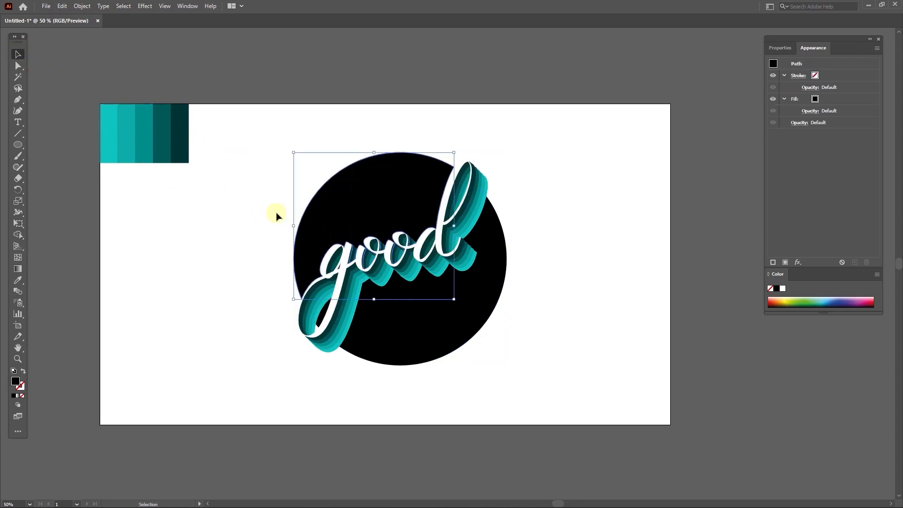
{"action": "key", "text": "i"}
{"action": "left_click", "coordinate": [107, 132]}
{"action": "left_click", "coordinate": [18, 54]}
Fill the circle's lower section with the darkest teal sampled from the palette swatches.
{"action": "left_click", "coordinate": [377, 323]}
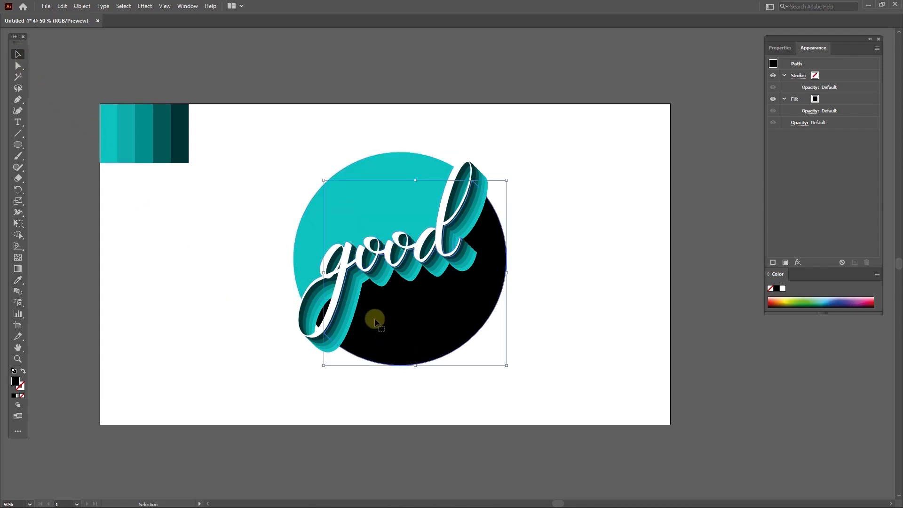
{"action": "key", "text": "i"}
{"action": "left_click", "coordinate": [184, 136]}
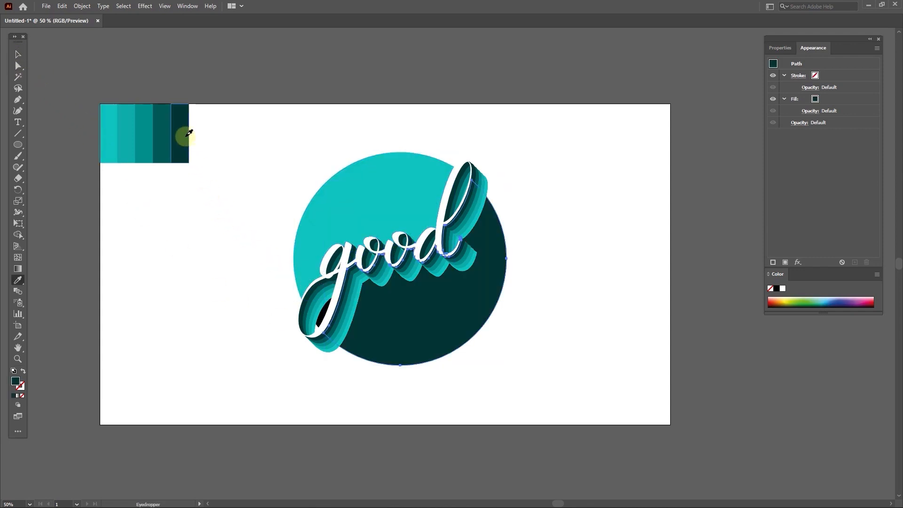
{"action": "left_click", "coordinate": [18, 54]}
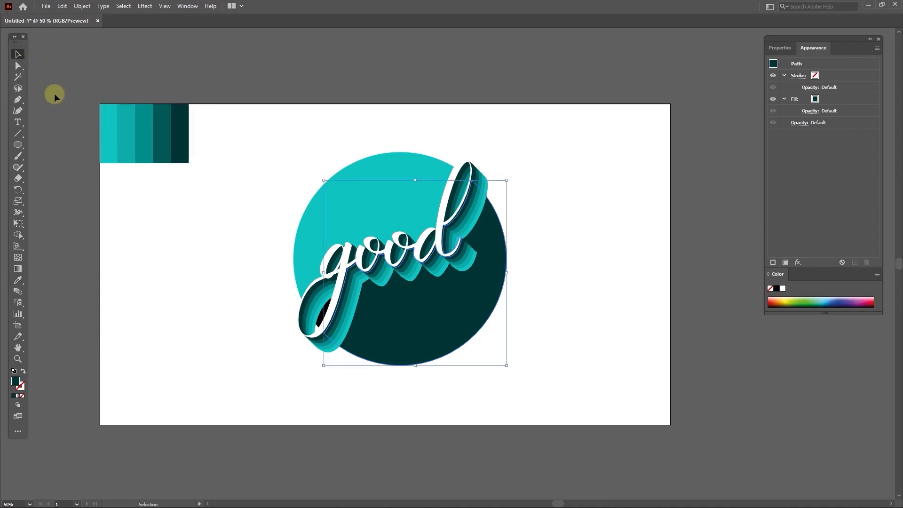
Delete the leftover black piece inside the lower loop of the letter g.
{"action": "left_click", "coordinate": [229, 283]}
{"action": "left_click", "coordinate": [325, 312]}
{"action": "key", "text": "Delete"}
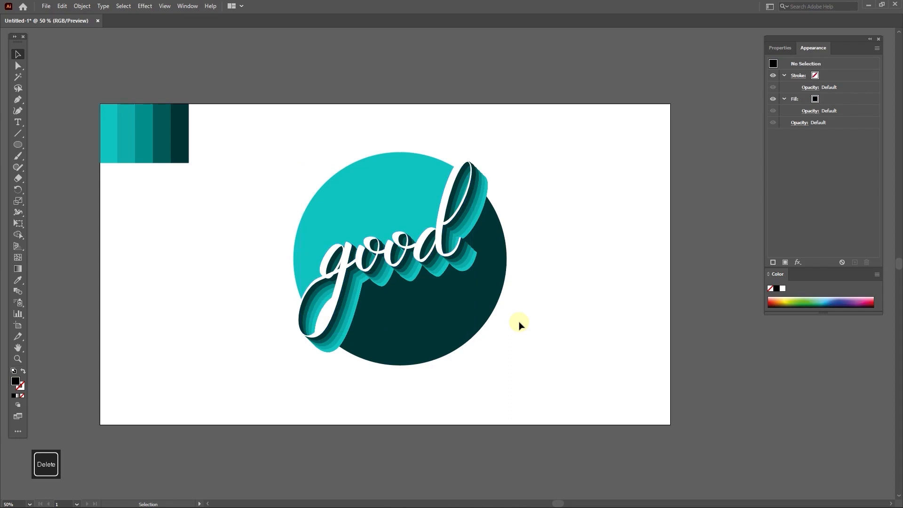
Select the lettering and circle together, open Recolor for them, and place its window beside the artwork.
{"action": "scroll", "coordinate": [531, 245], "scroll_direction": "down", "scroll_amount": 1}
{"action": "left_click_drag", "start_coordinate": [530, 164], "coordinate": [263, 346]}
{"action": "scroll", "coordinate": [370, 240], "scroll_direction": "up", "scroll_amount": 1}
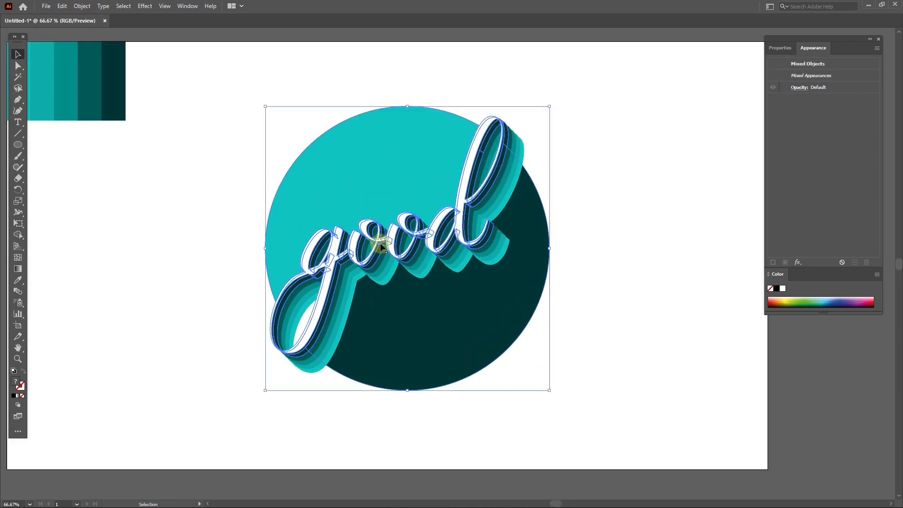
{"action": "left_click", "coordinate": [781, 47]}
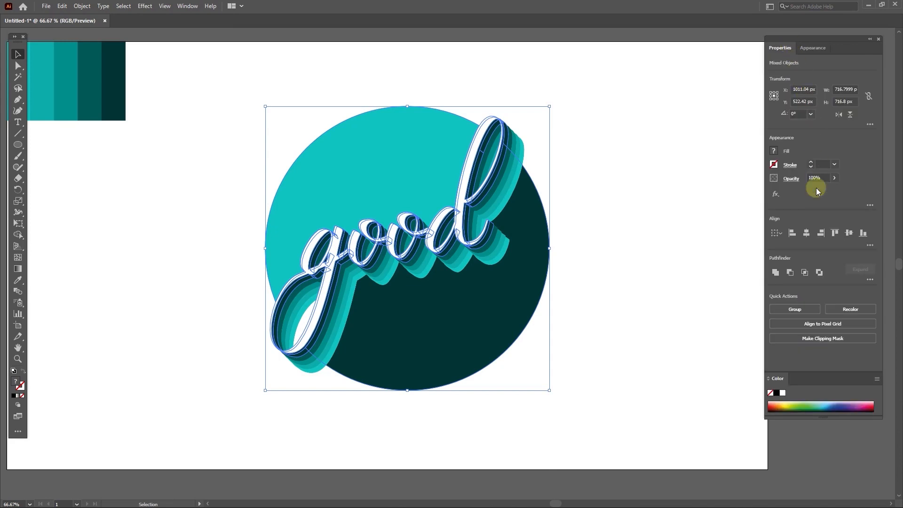
{"action": "left_click", "coordinate": [849, 311]}
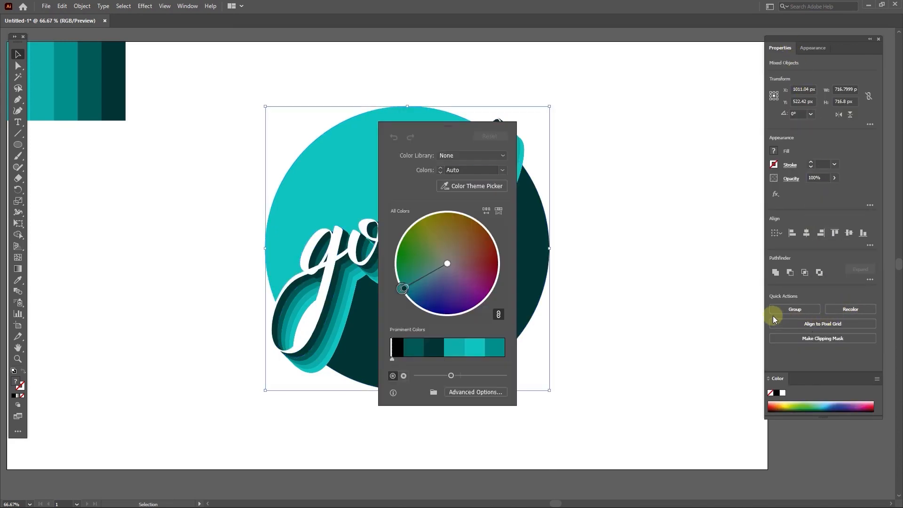
{"action": "left_click_drag", "start_coordinate": [470, 127], "coordinate": [578, 117]}
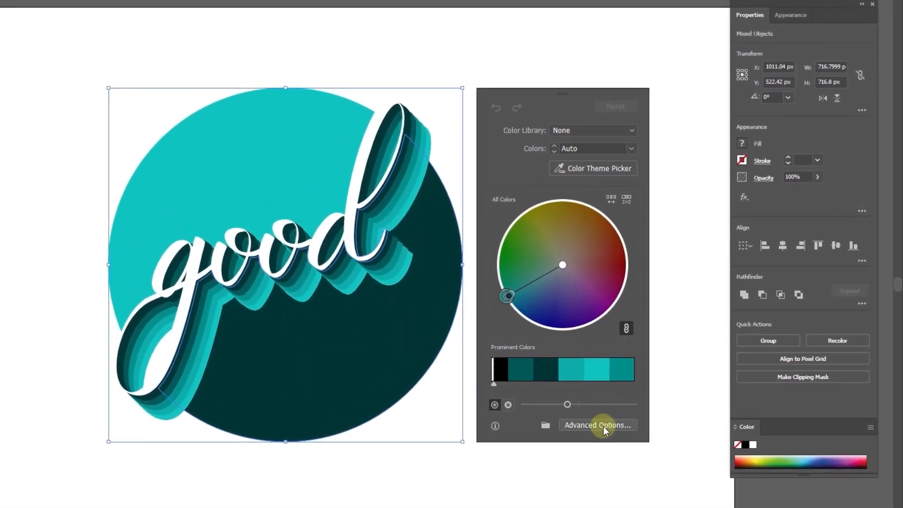
In the advanced Recolor Artwork options, link the harmony colors, shift them to golden brown at about 37° hue and 73% saturation, and apply.
{"action": "left_click", "coordinate": [603, 426]}
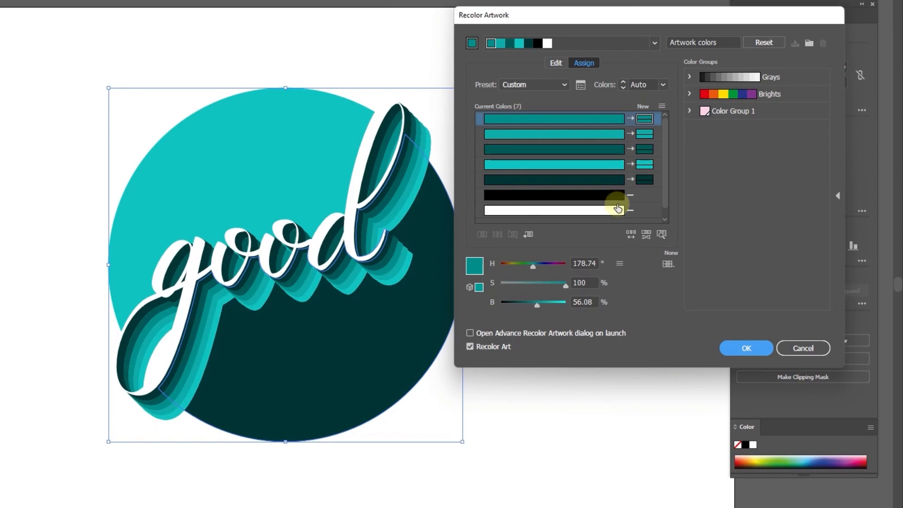
{"action": "left_click", "coordinate": [556, 63]}
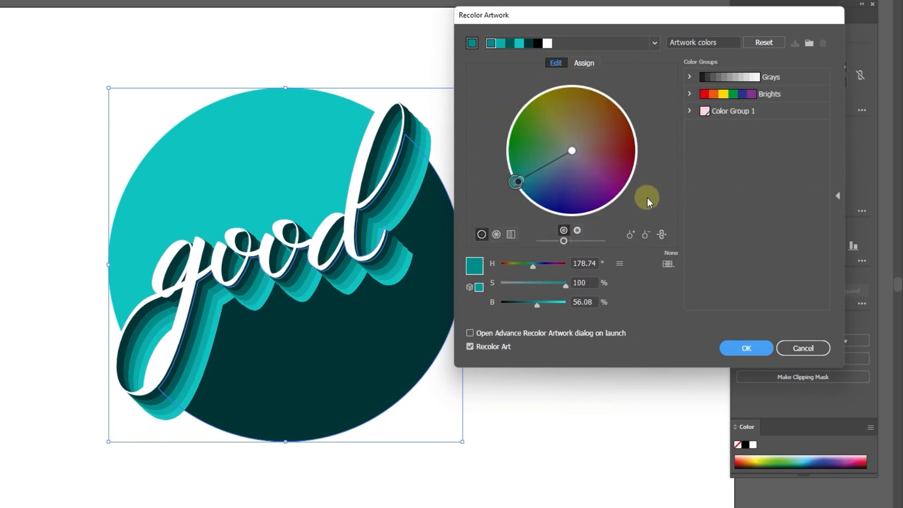
{"action": "left_click", "coordinate": [663, 238]}
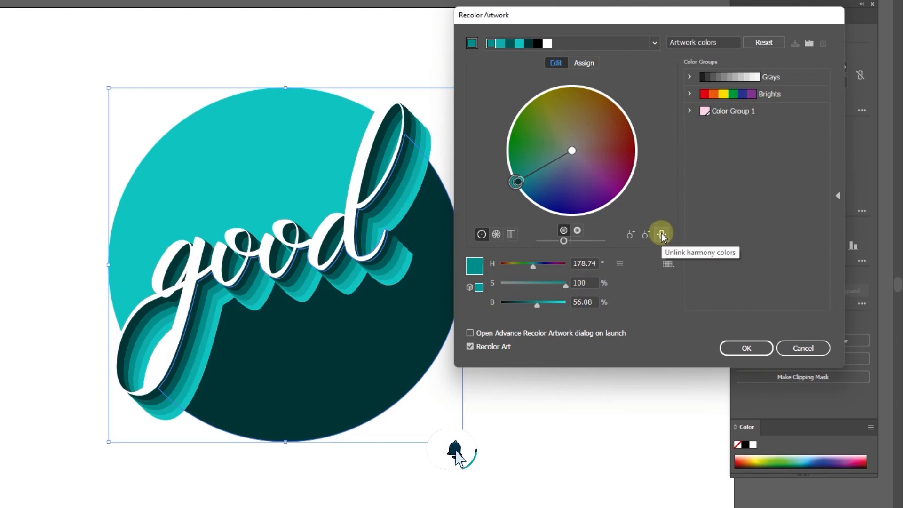
{"action": "left_click_drag", "start_coordinate": [555, 167], "coordinate": [592, 111]}
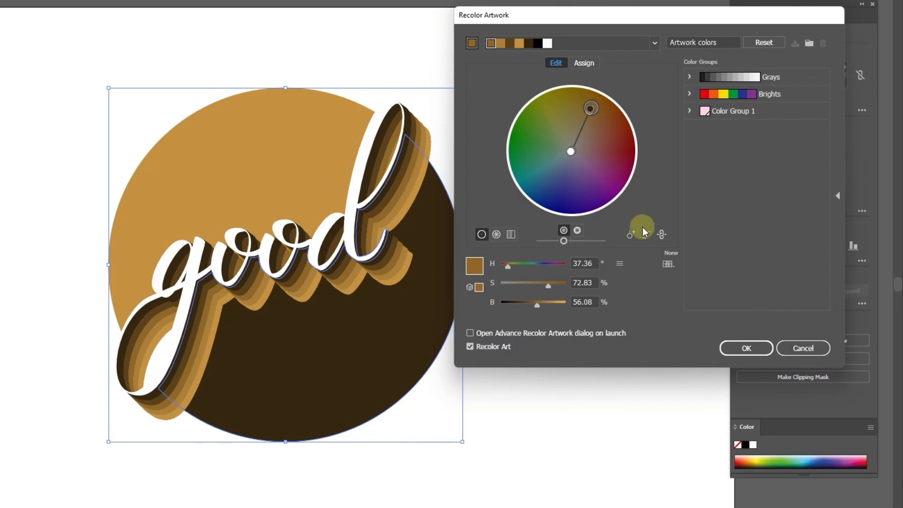
{"action": "left_click", "coordinate": [730, 348]}
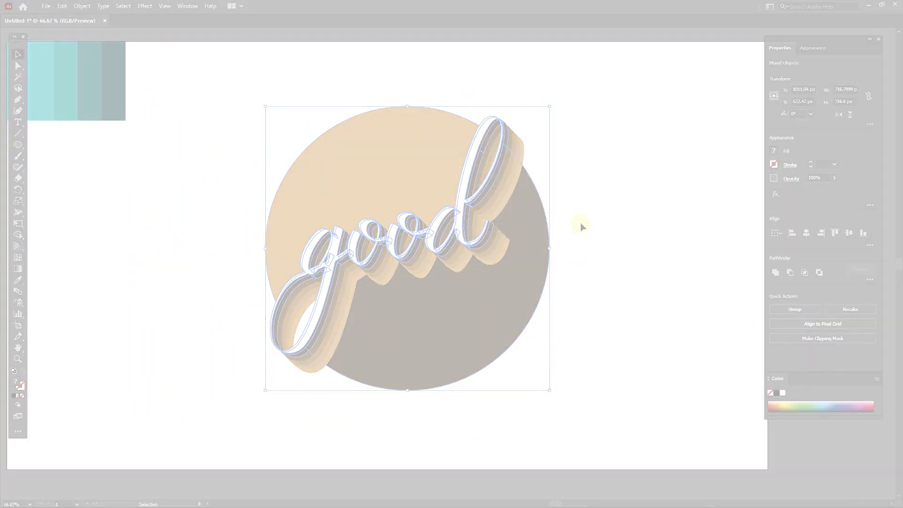